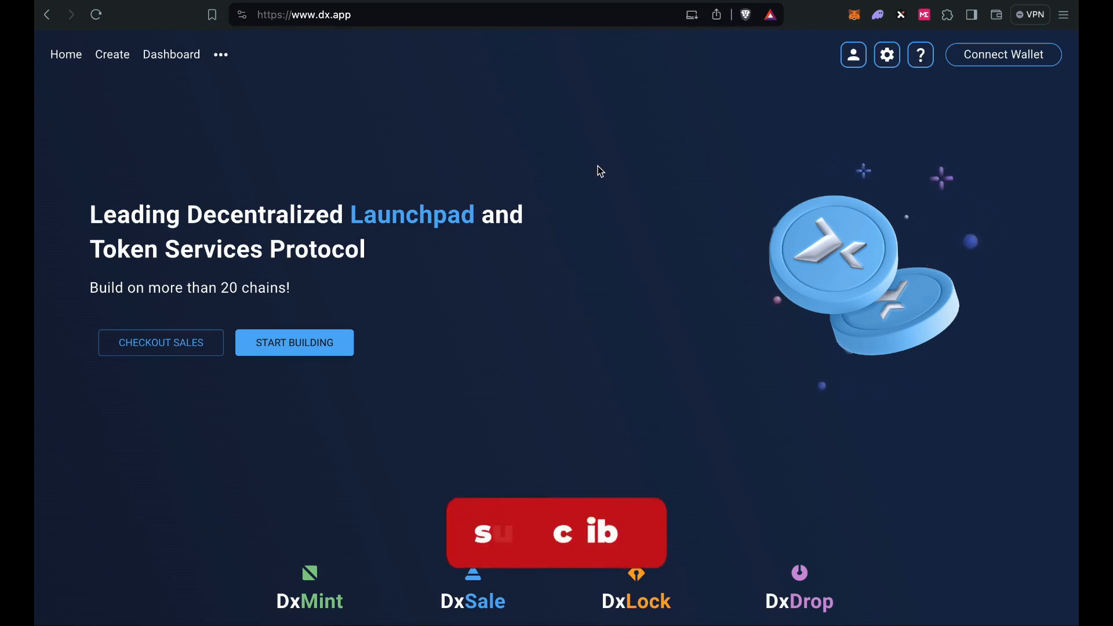
Step: Connect the MetaMask wallet to the site and open the DxLock page for creating a lock
click(1001, 56)
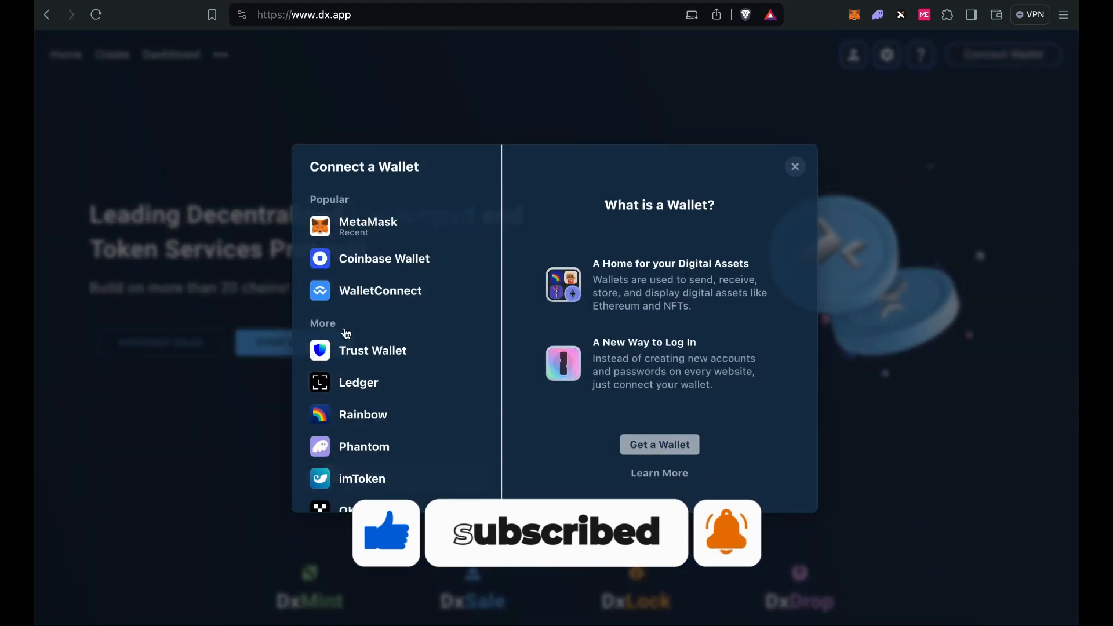
click(332, 230)
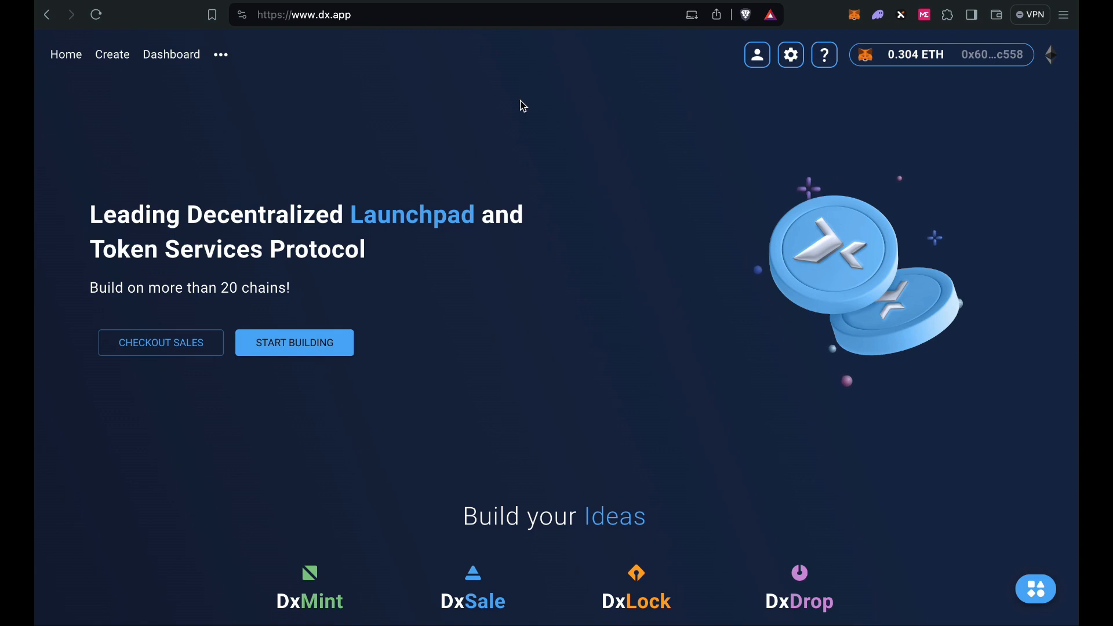
mouse_move(116, 55)
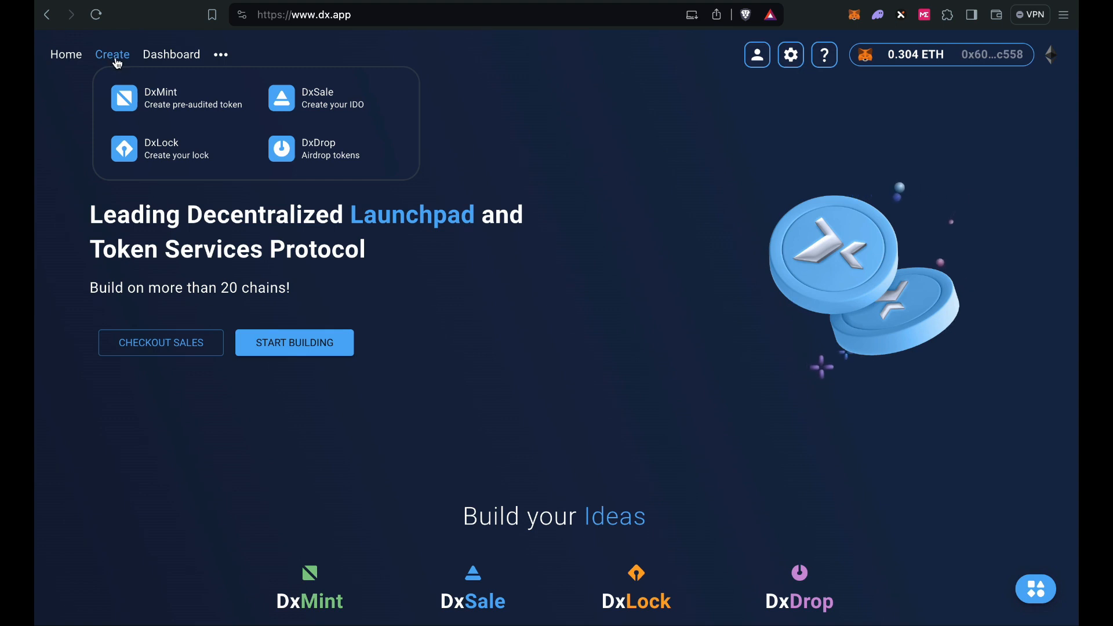
click(129, 154)
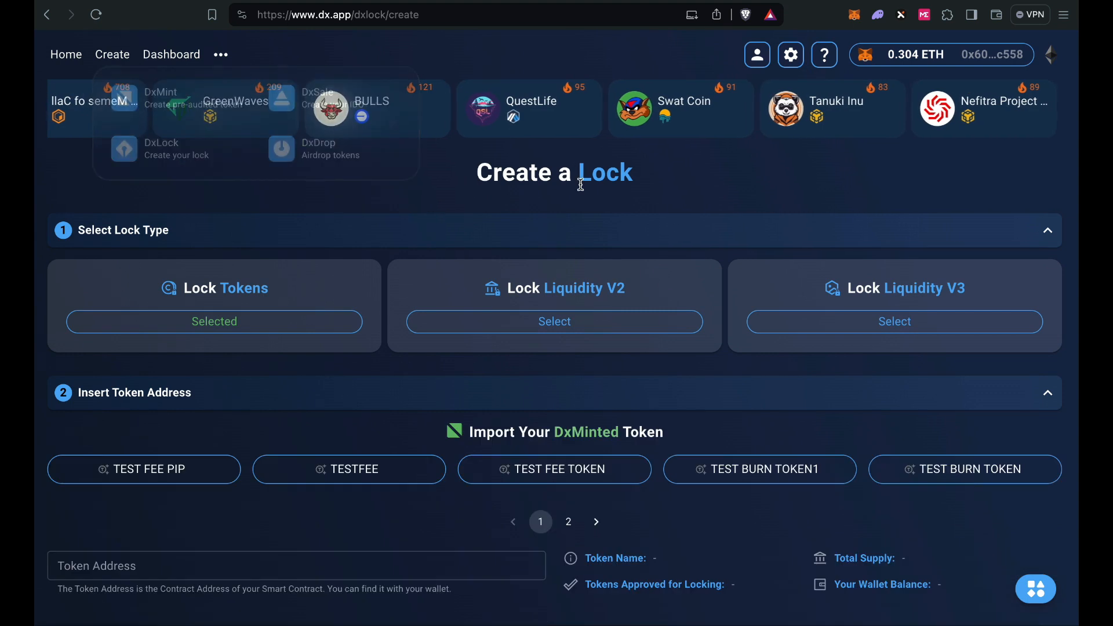
Step: Look over the available lock types and the supported networks, including the test networks
scroll(675, 185, down, 2)
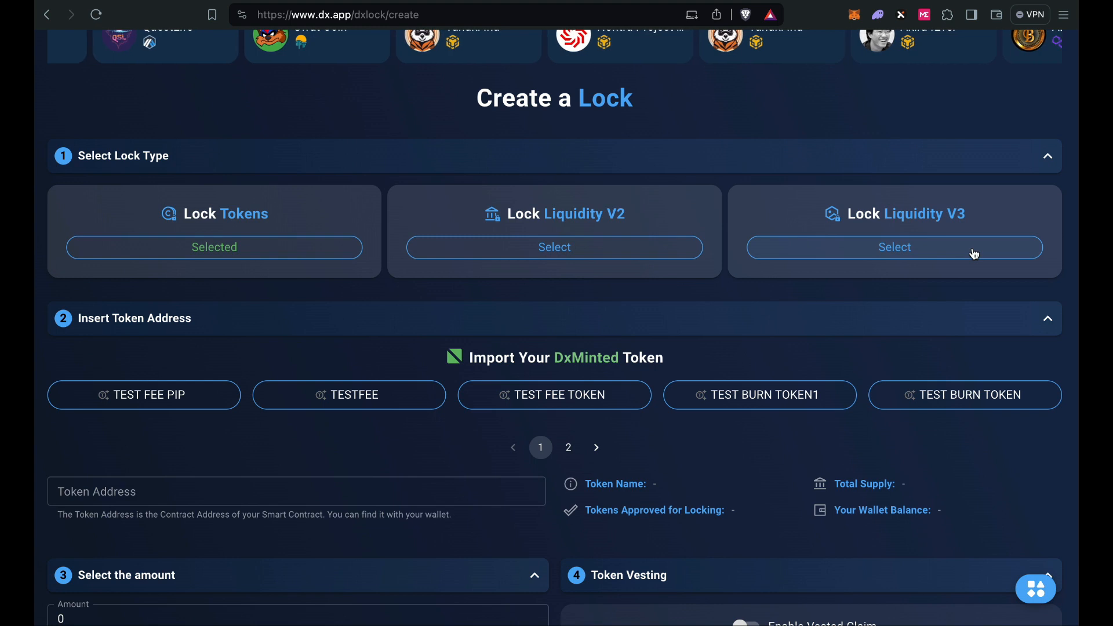
scroll(886, 304, up, 2)
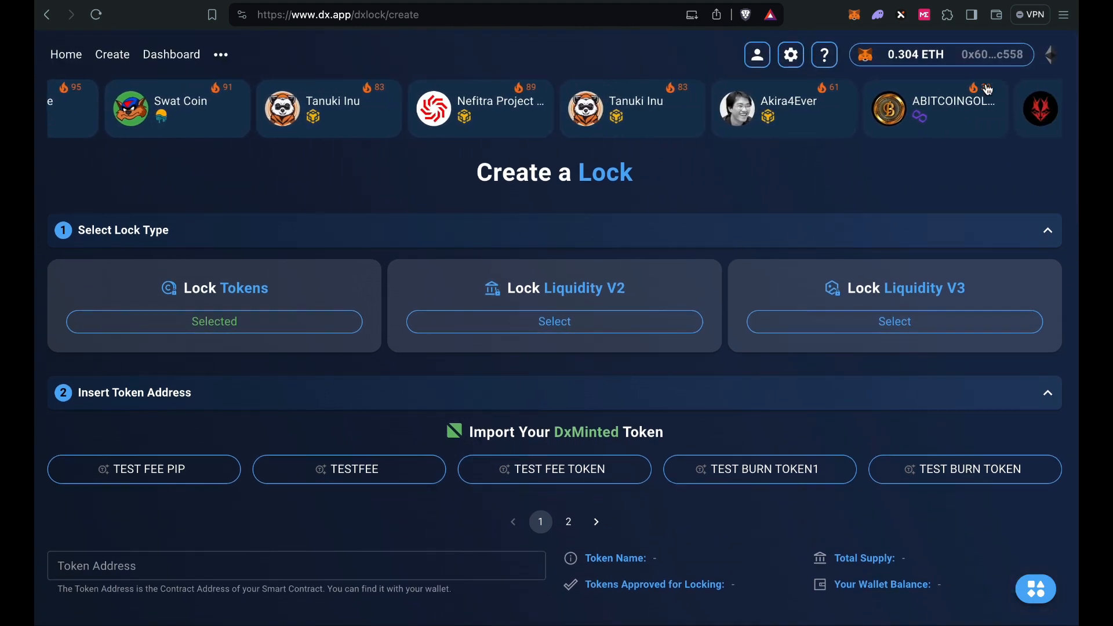
click(1052, 56)
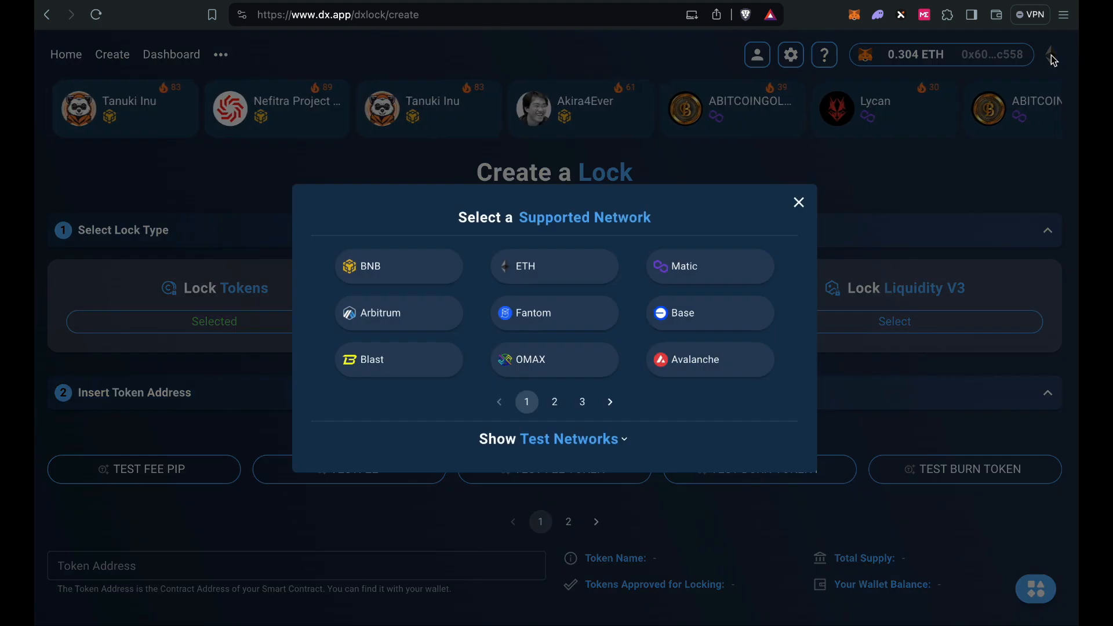
click(582, 440)
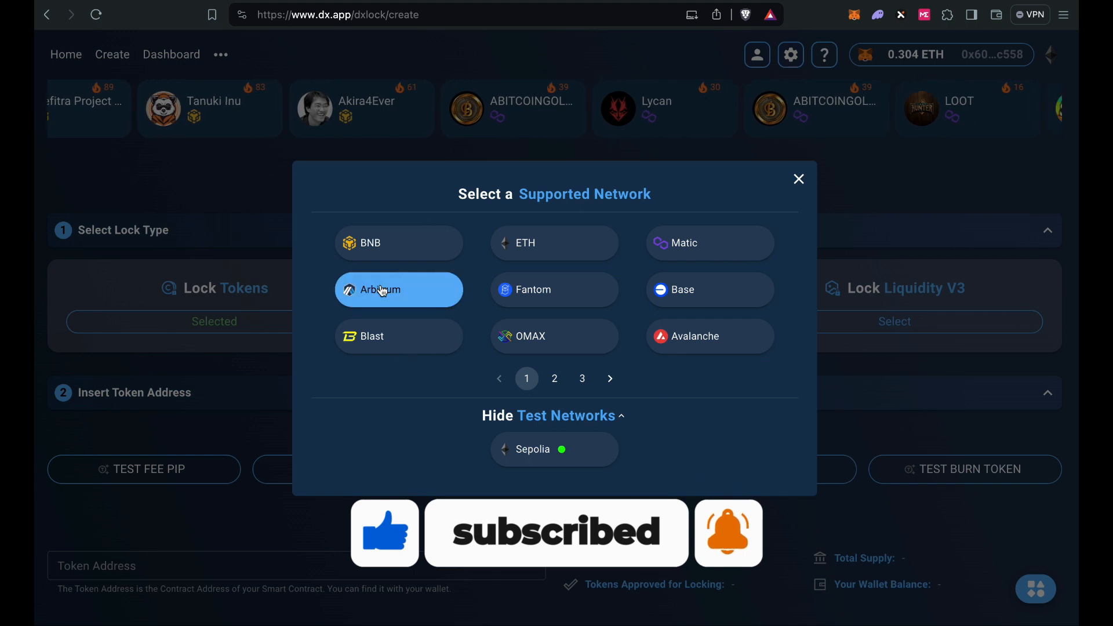
click(799, 179)
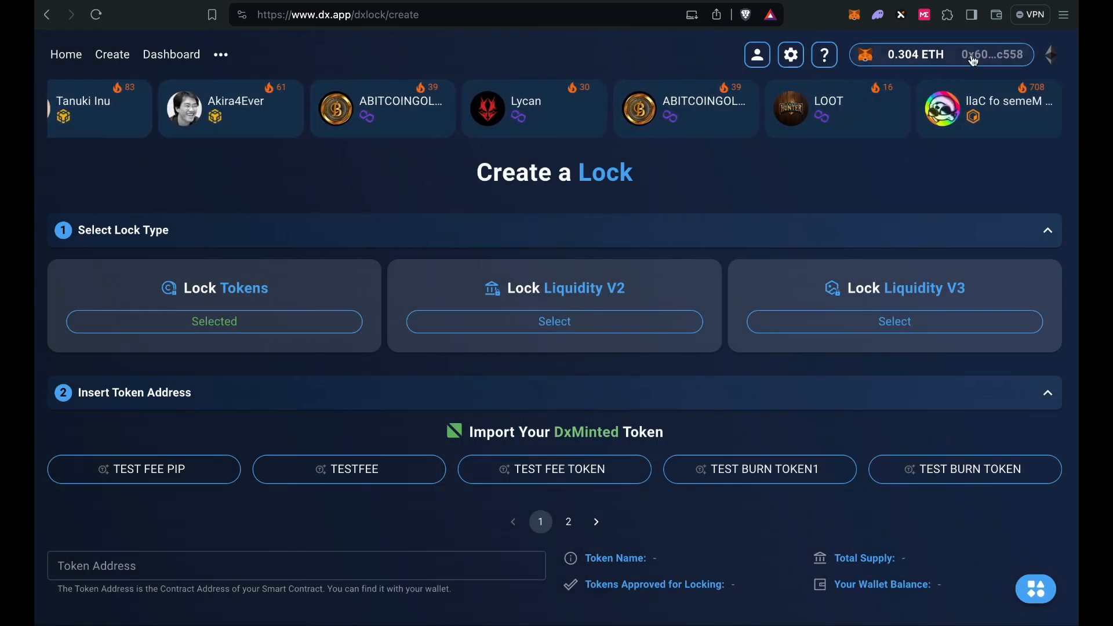
Step: Keep the Lock Tokens type and import the DxMinted token TESTFEE as the token to lock
scroll(721, 184, down, 1)
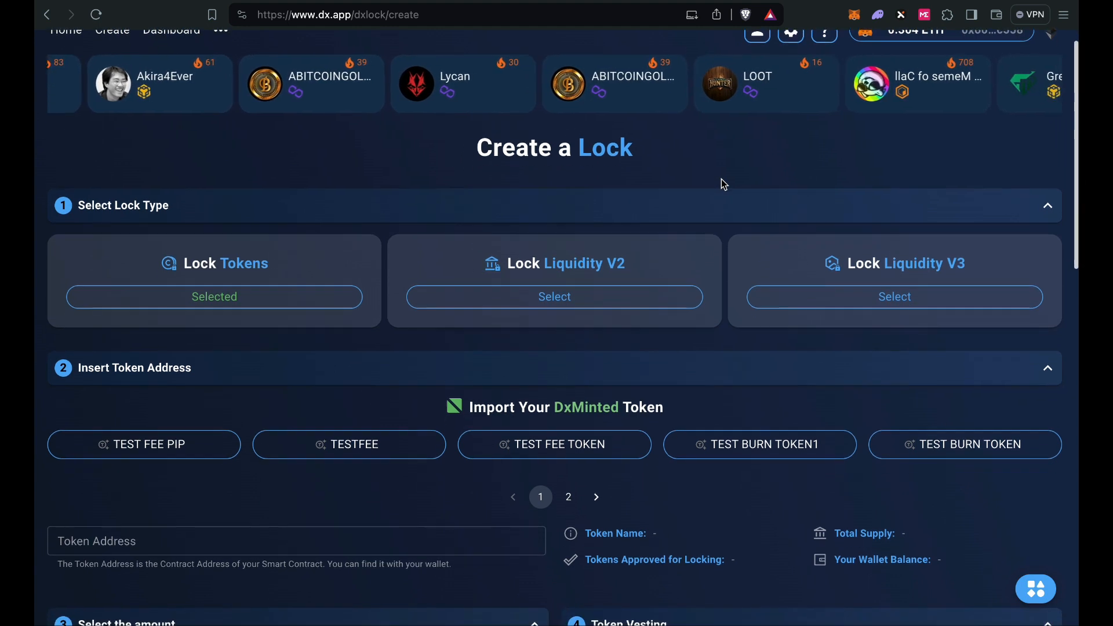
scroll(723, 184, down, 1)
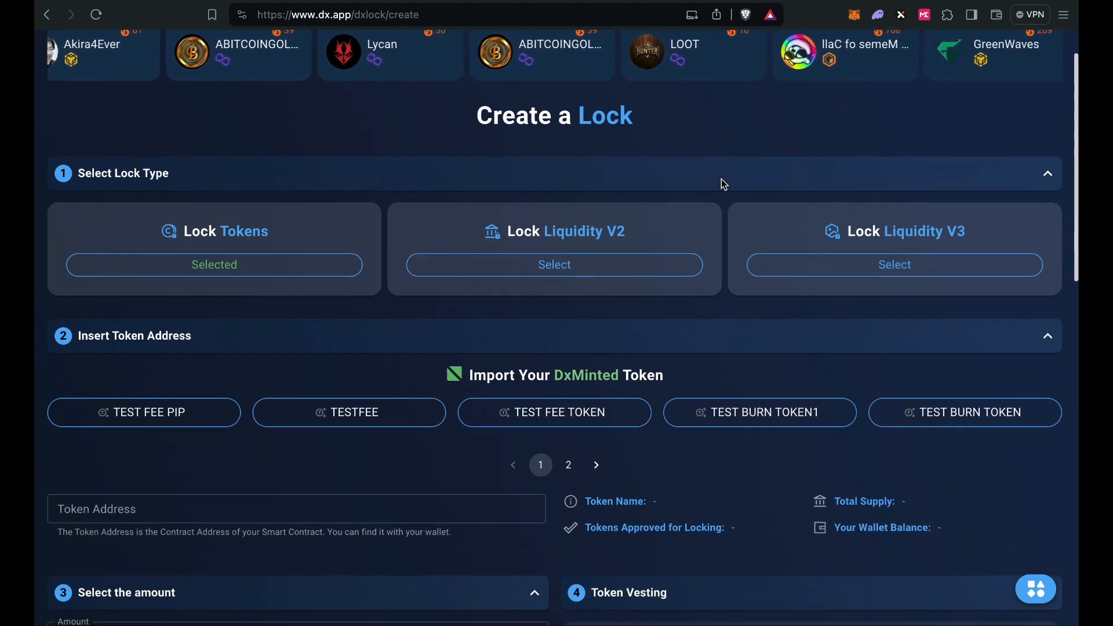
scroll(723, 183, down, 1)
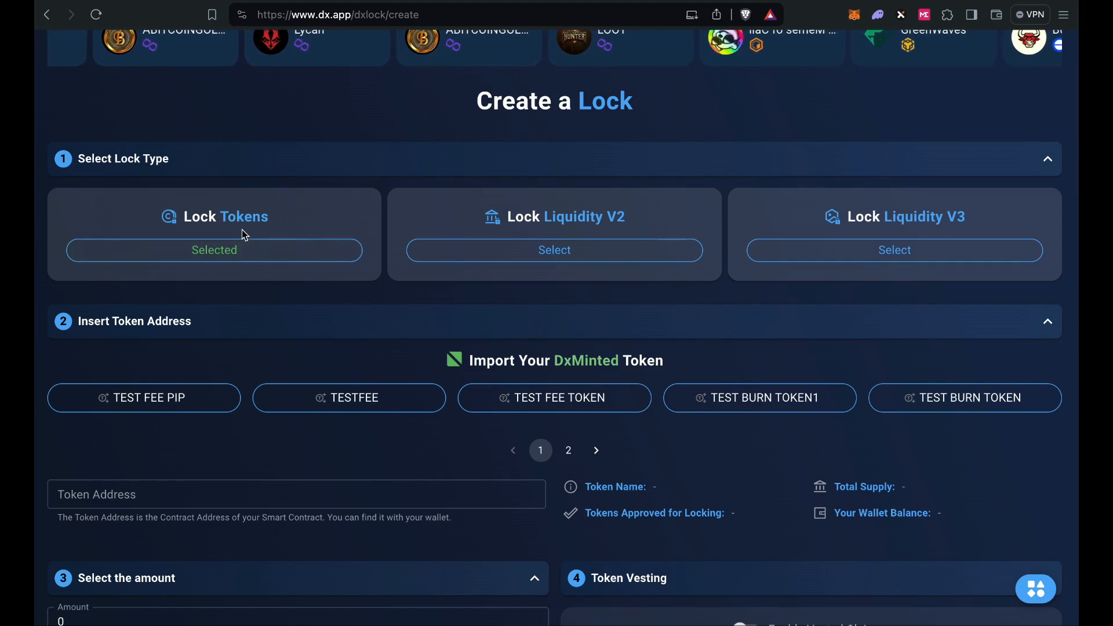
scroll(256, 220, down, 2)
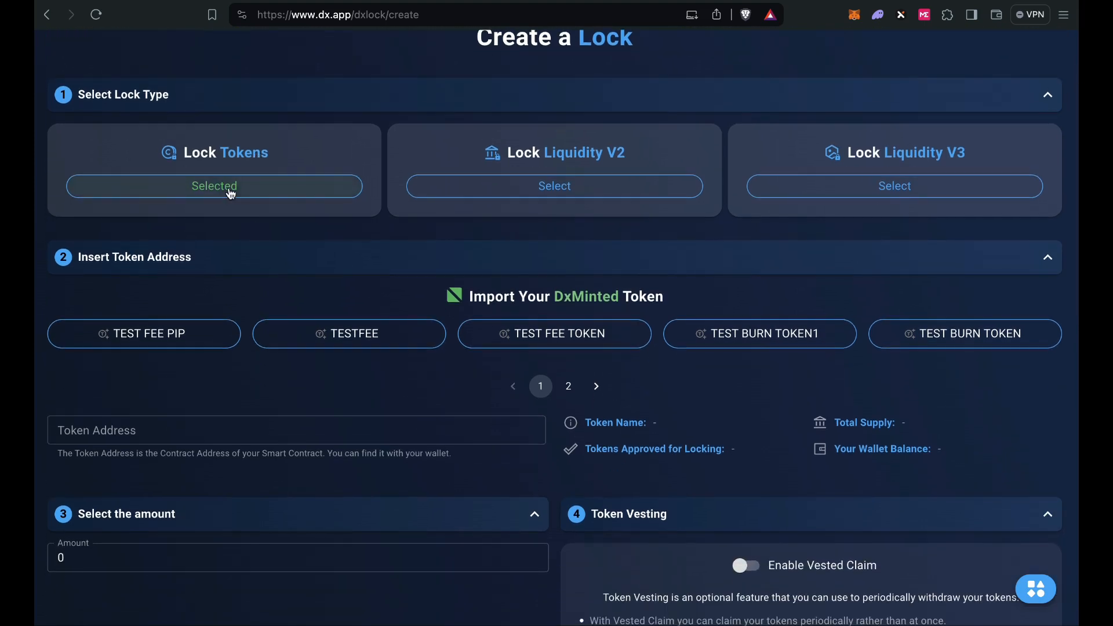
scroll(273, 219, down, 2)
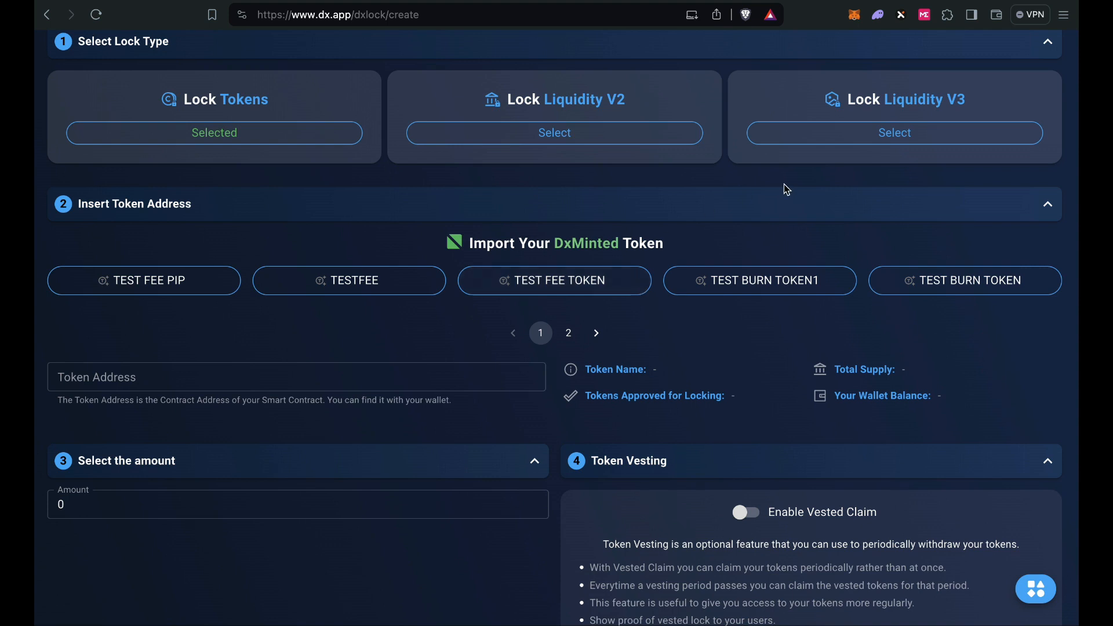
scroll(688, 243, down, 1)
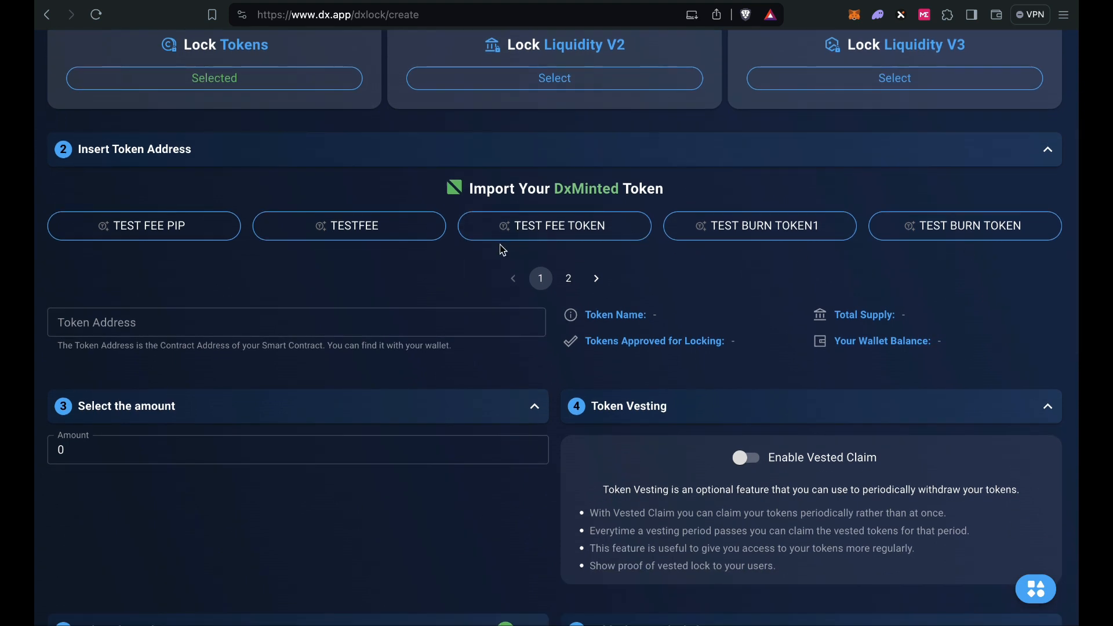
click(348, 226)
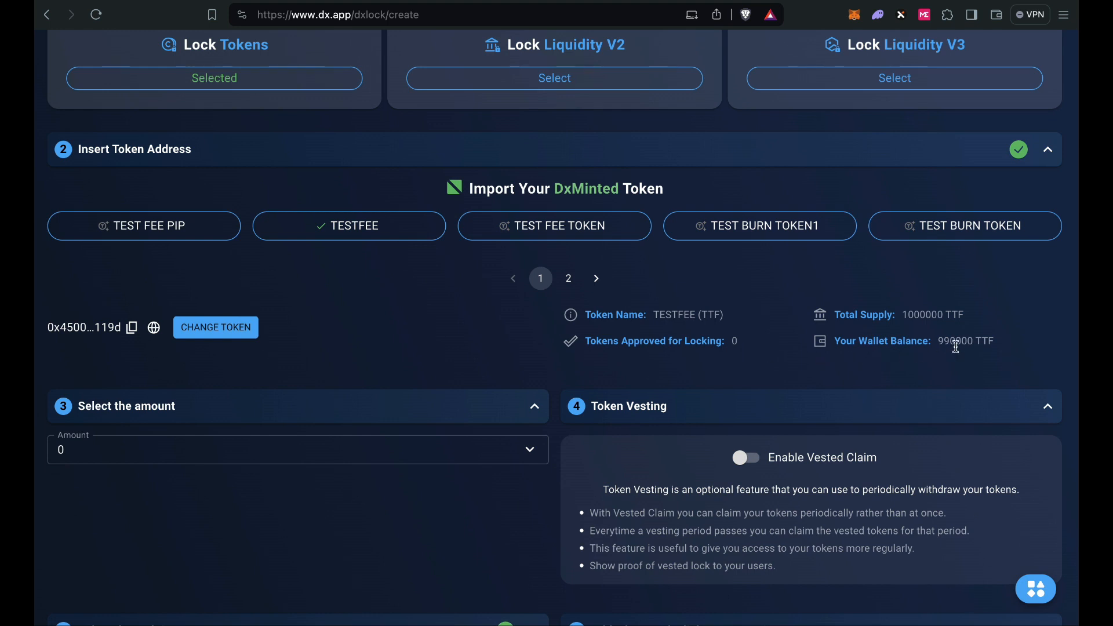
Step: Try lock amounts of 40%, 60% and 50% of the wallet's token balance
scroll(480, 316, down, 2)
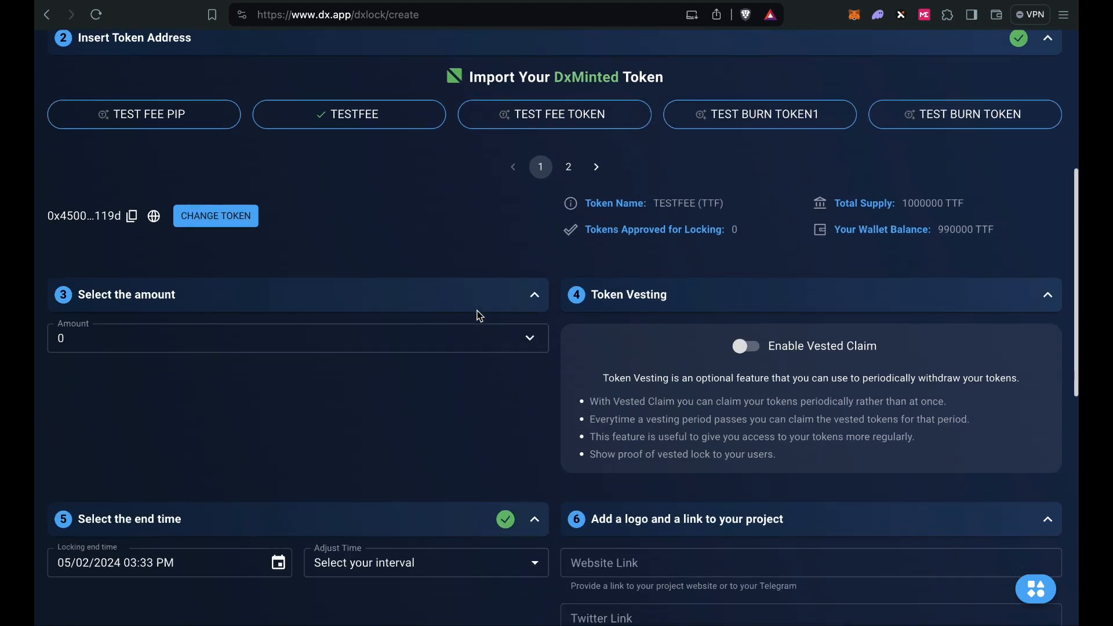
click(534, 344)
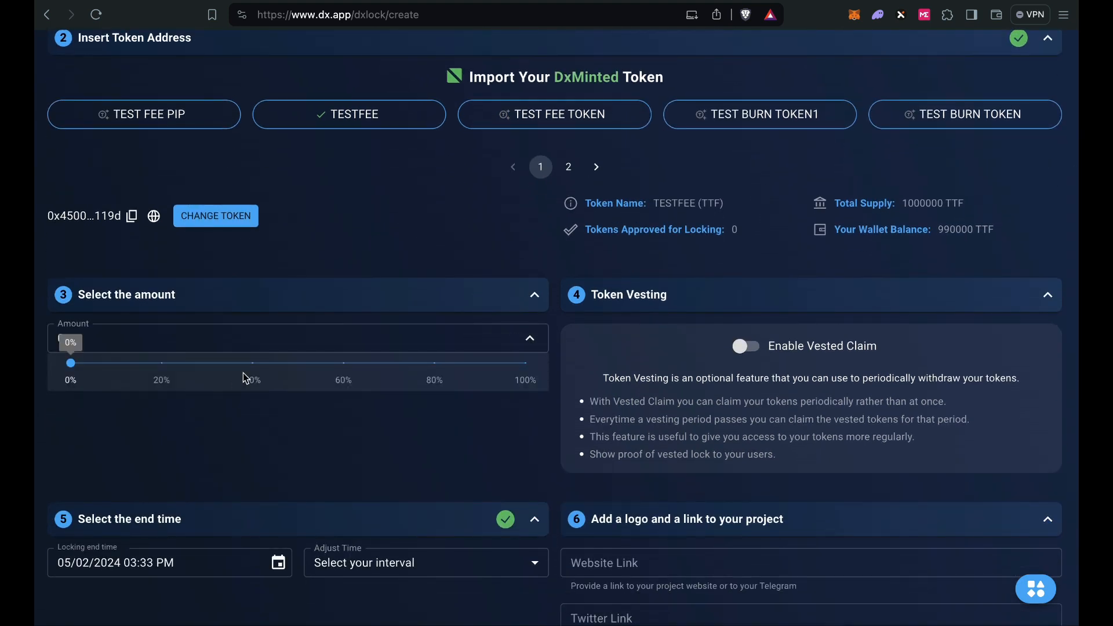
click(253, 384)
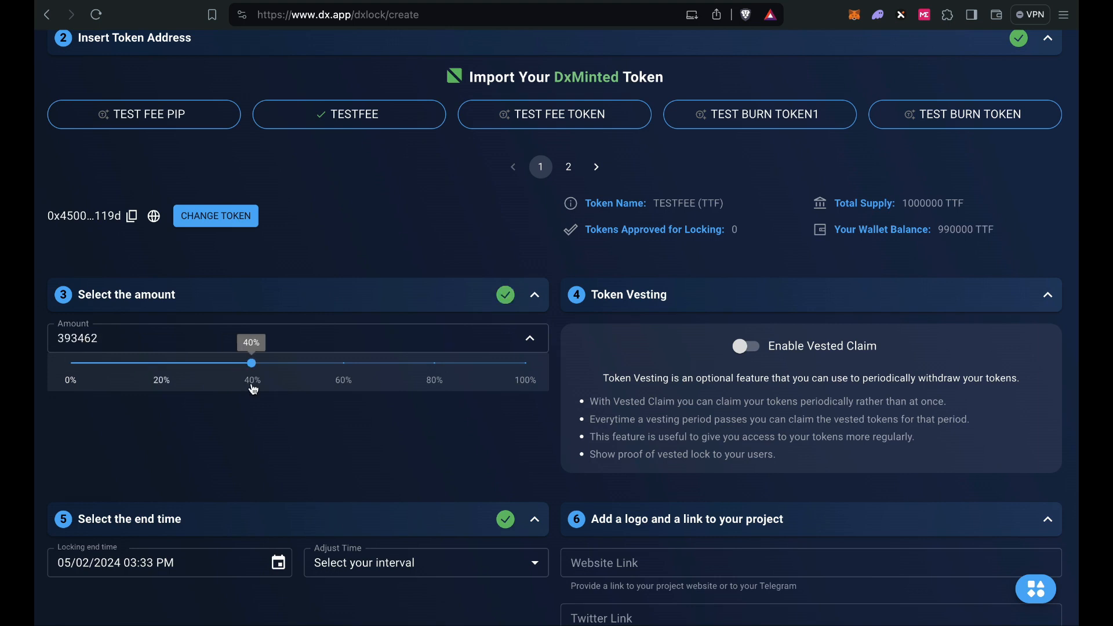
click(345, 386)
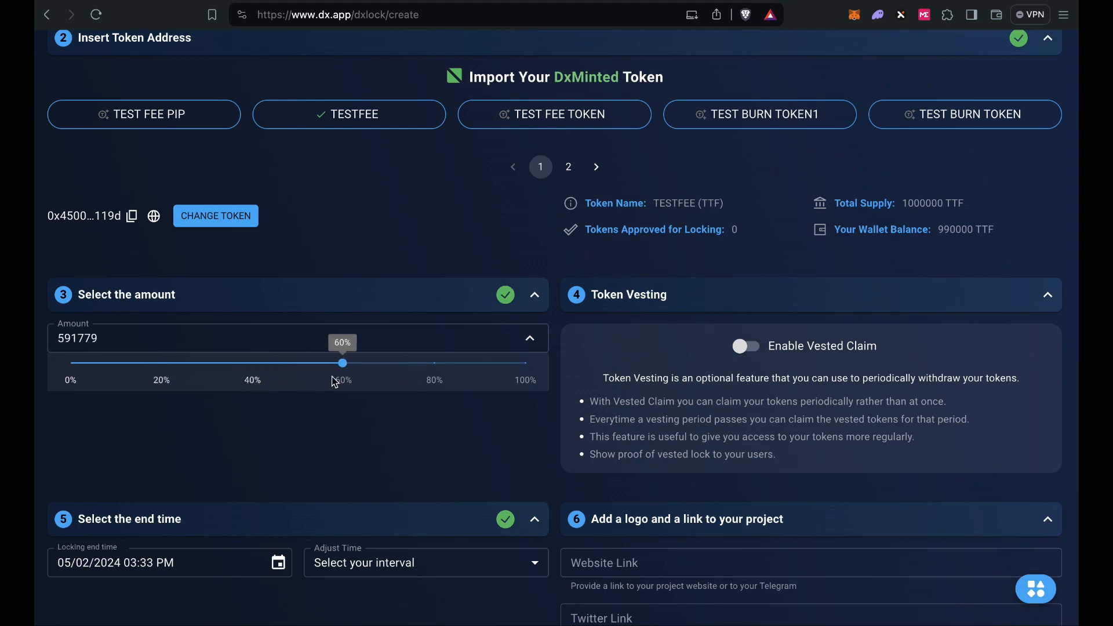
click(300, 364)
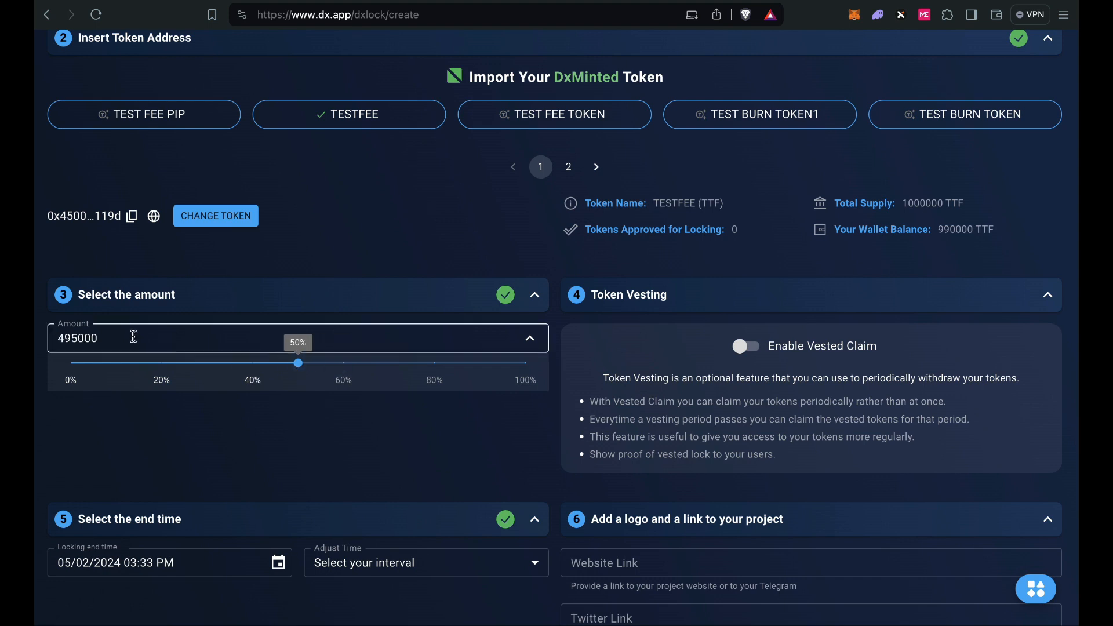
Step: Set the amount of tokens to lock to 500000
drag(134, 337, 49, 337)
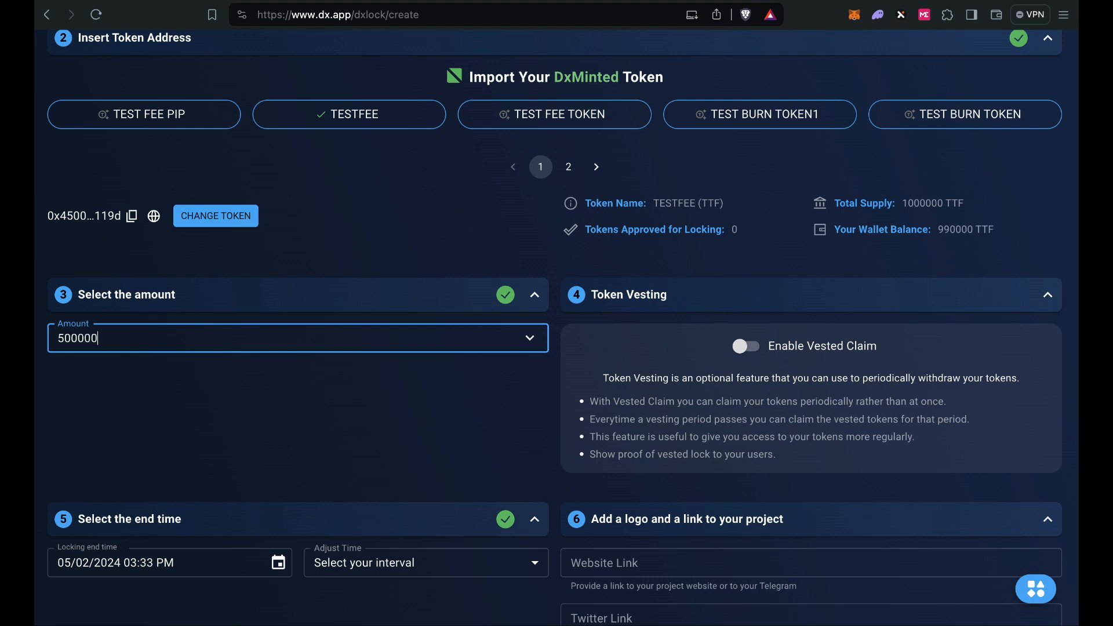
key(Tab)
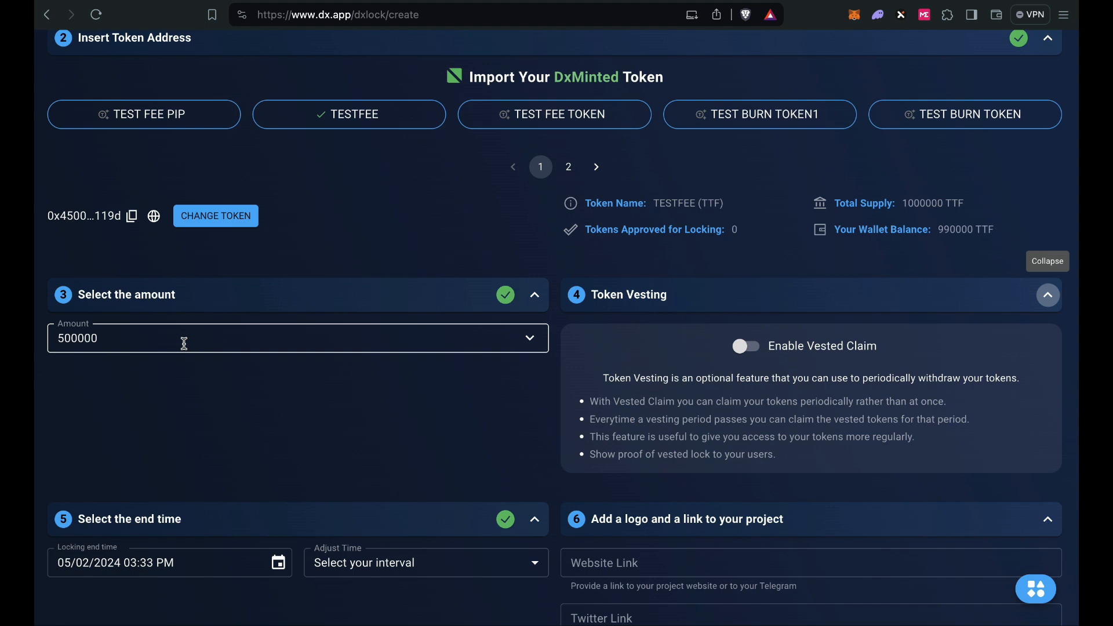
Step: Enable vested claim with 10 vests and a vesting time of 30 days
click(748, 347)
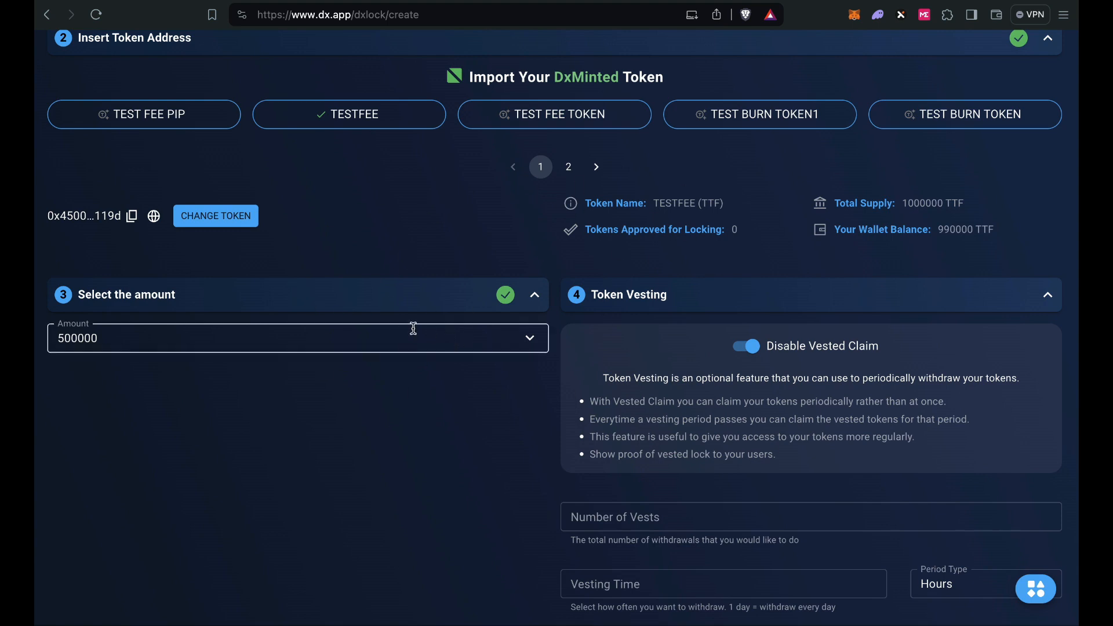
scroll(659, 414, down, 2)
click(647, 404)
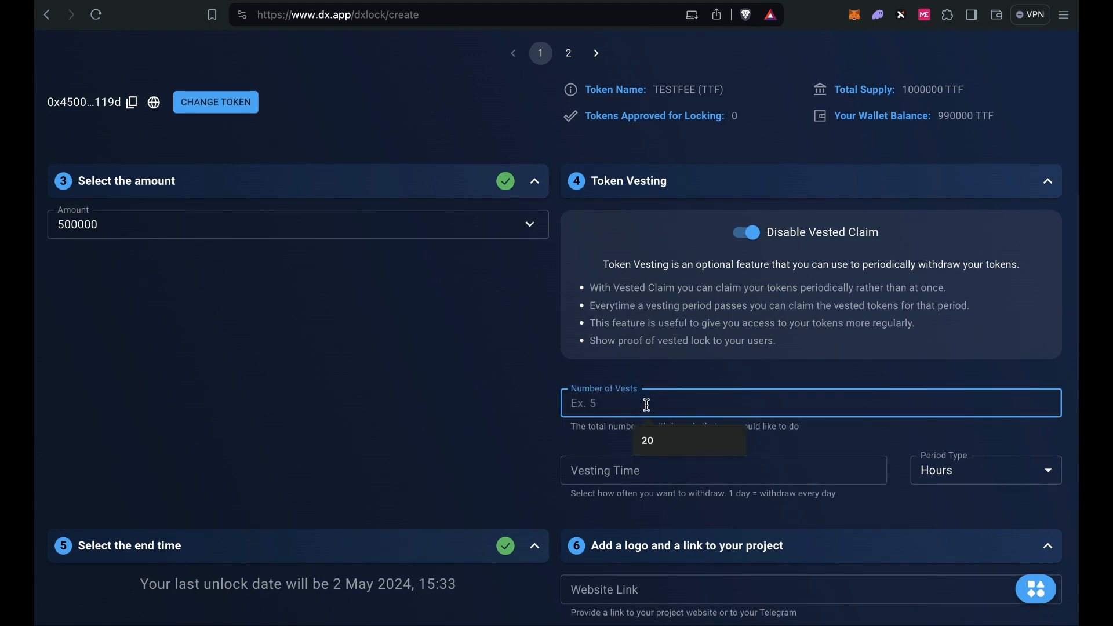
text(10)
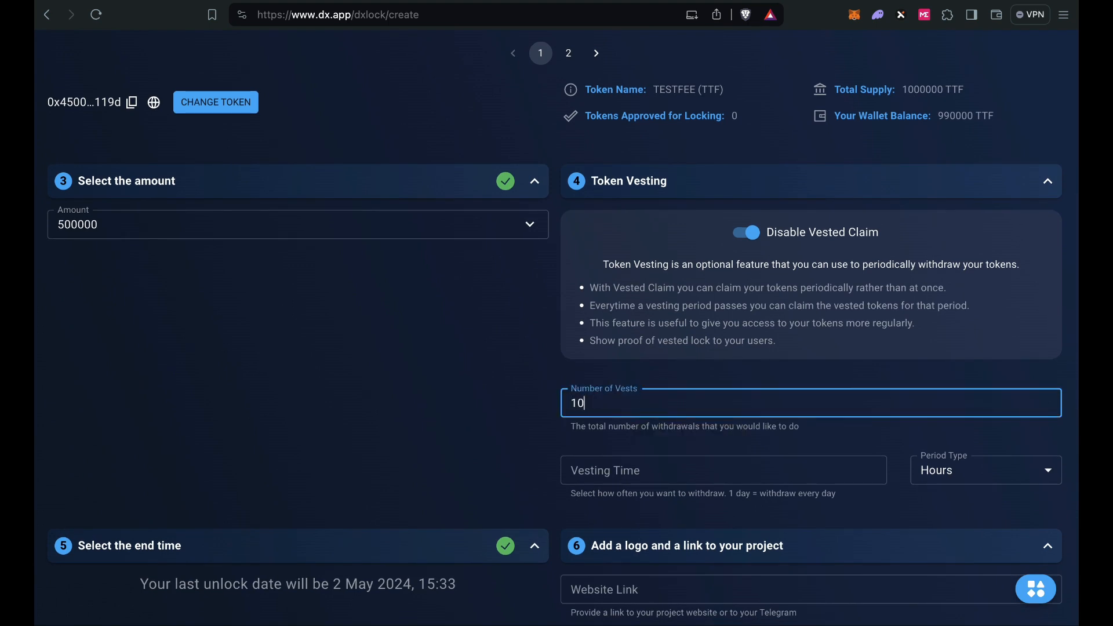
click(644, 466)
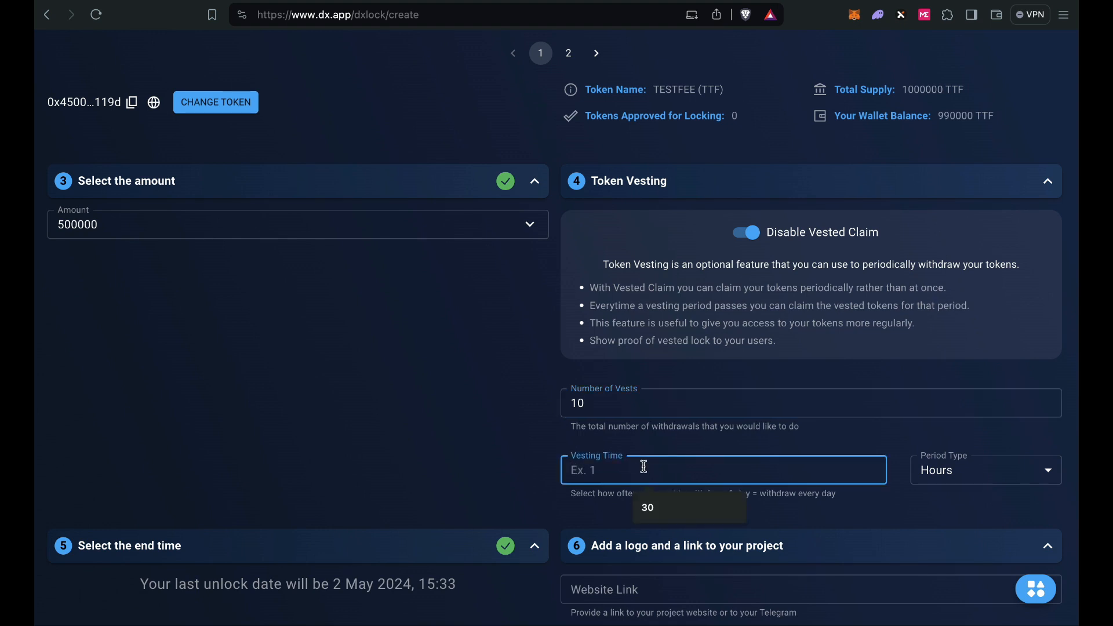
text(30)
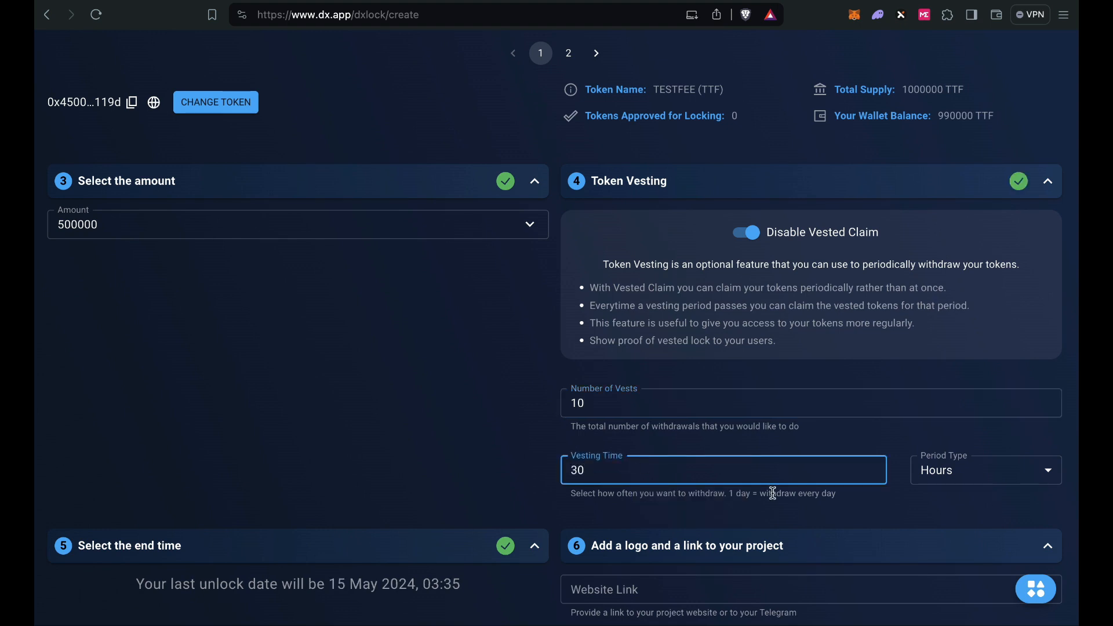
click(1043, 474)
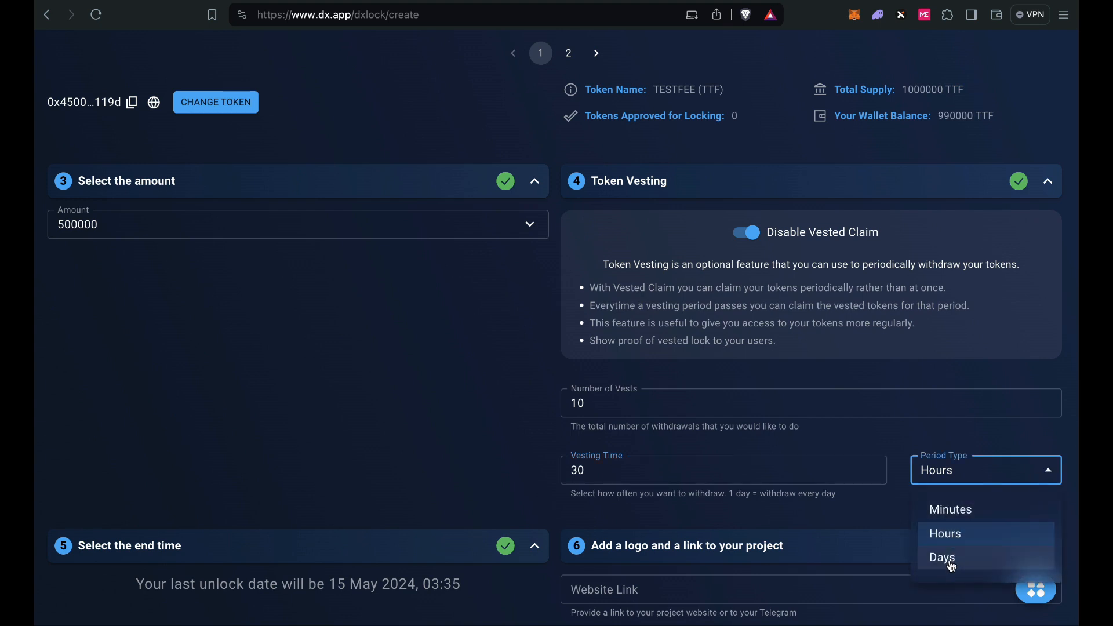
click(948, 558)
click(919, 521)
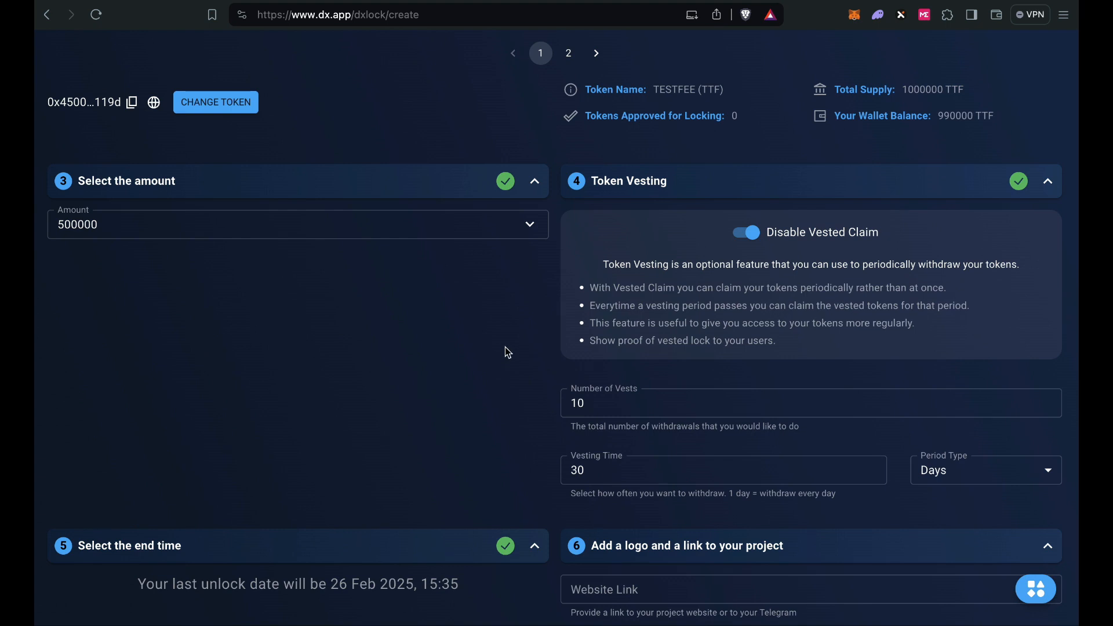
Step: Try 5 as the number of vests, and replace it with 20
scroll(507, 350, down, 3)
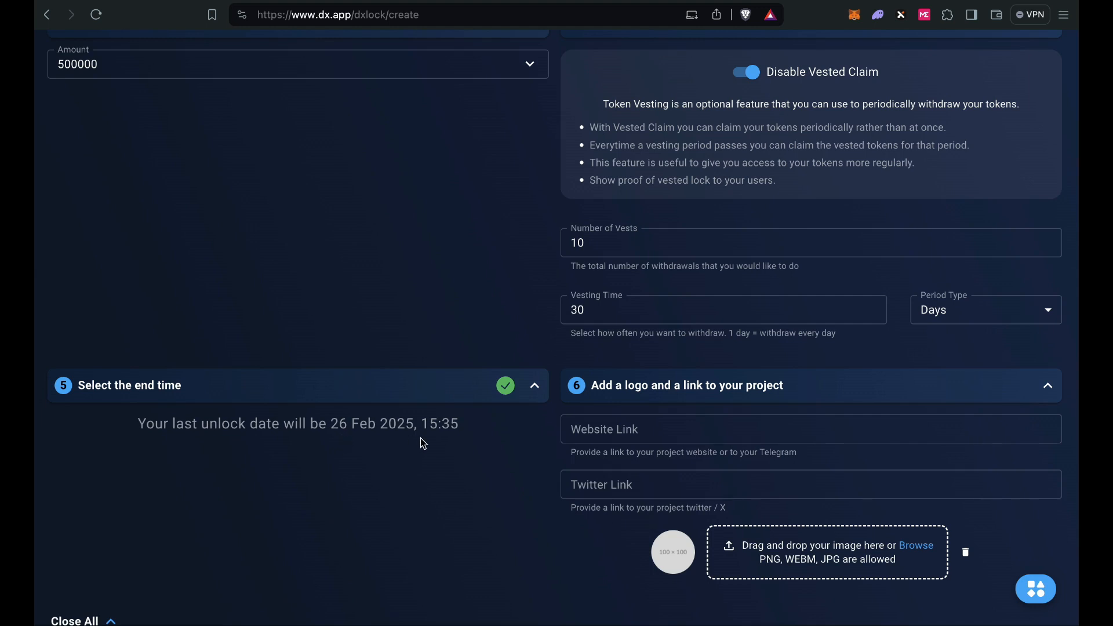
click(590, 248)
drag(587, 245, 571, 246)
text(5)
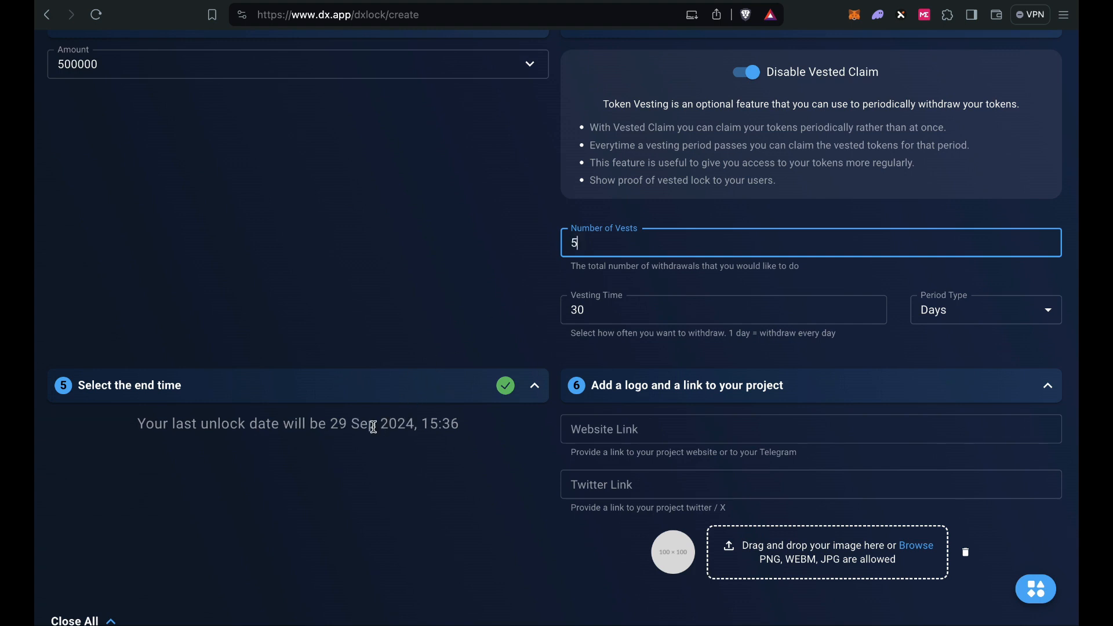
key(BackSpace)
text(20)
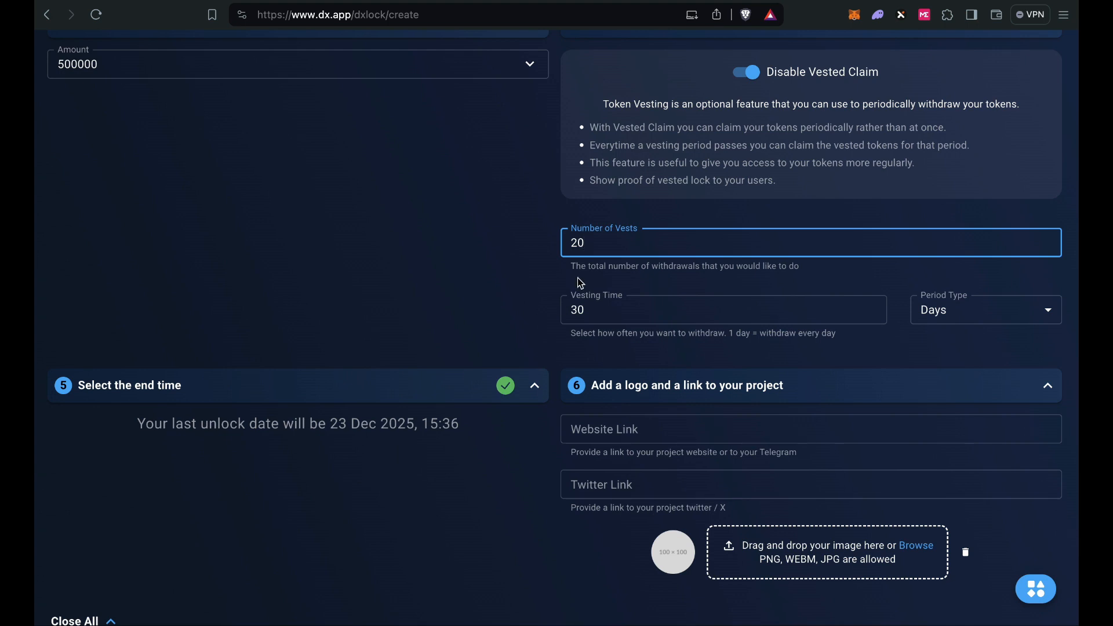
Step: Turn off the vested claim option for the token lock
scroll(580, 283, up, 1)
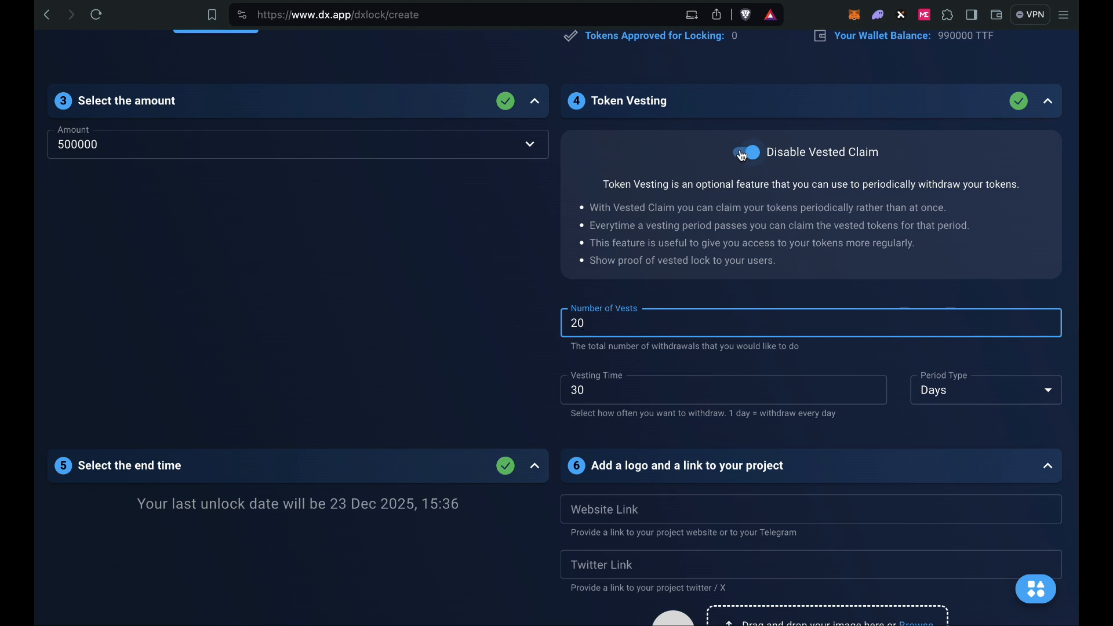
click(744, 153)
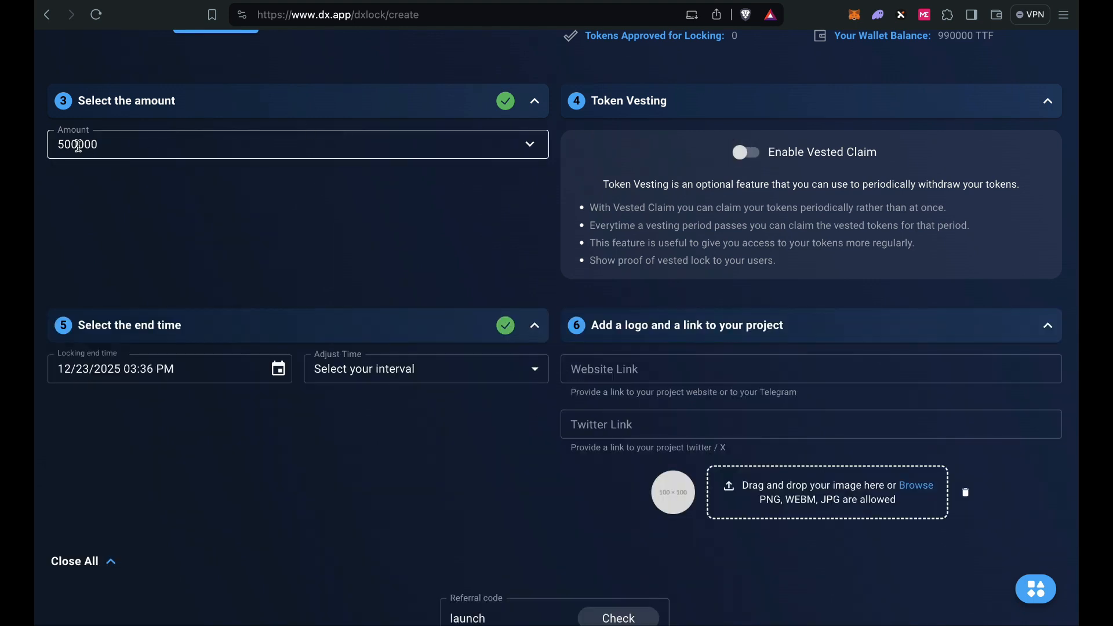
Step: Set the locking end time to 05/01/2025 03:36 PM, and view the Adjust Time intervals without choosing one
click(278, 369)
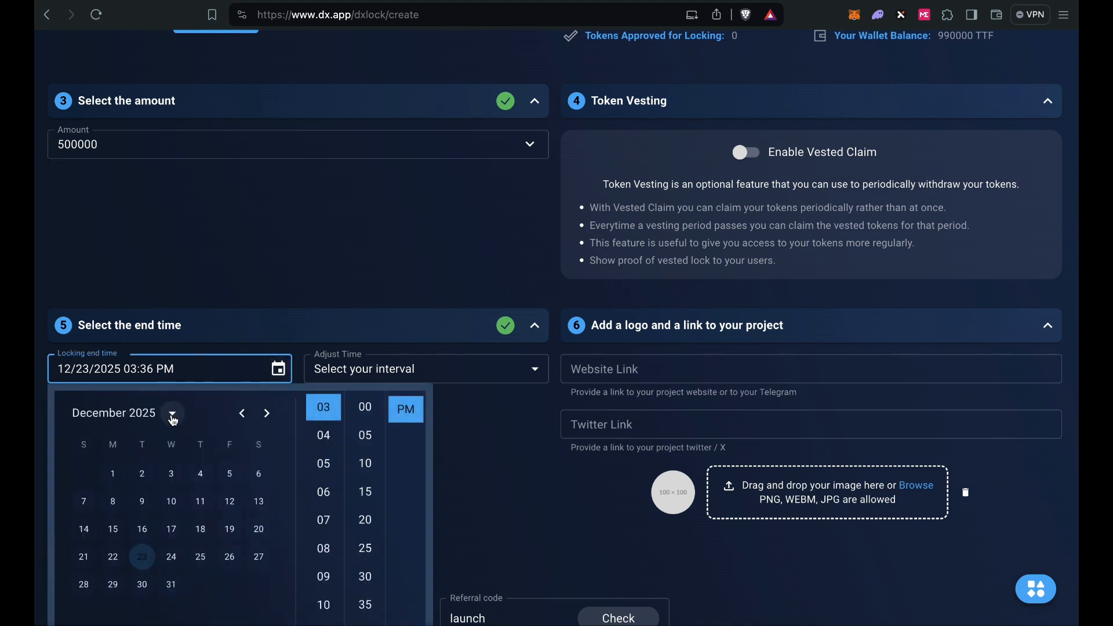
click(173, 419)
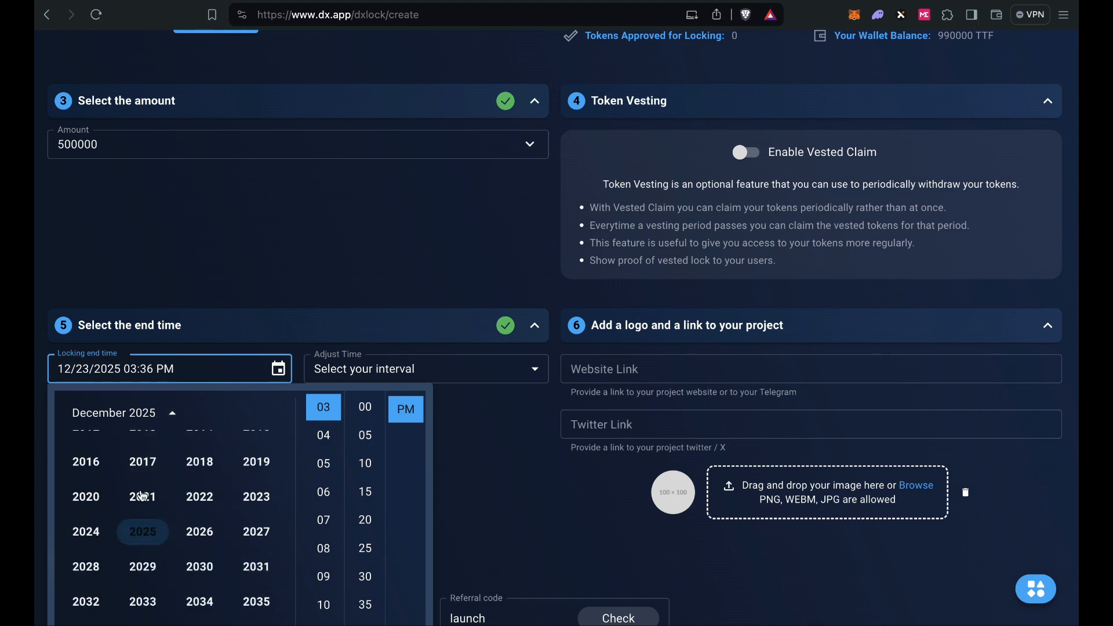
click(146, 530)
click(243, 418)
click(246, 417)
click(243, 414)
click(243, 413)
click(243, 414)
click(243, 414)
click(244, 414)
click(200, 475)
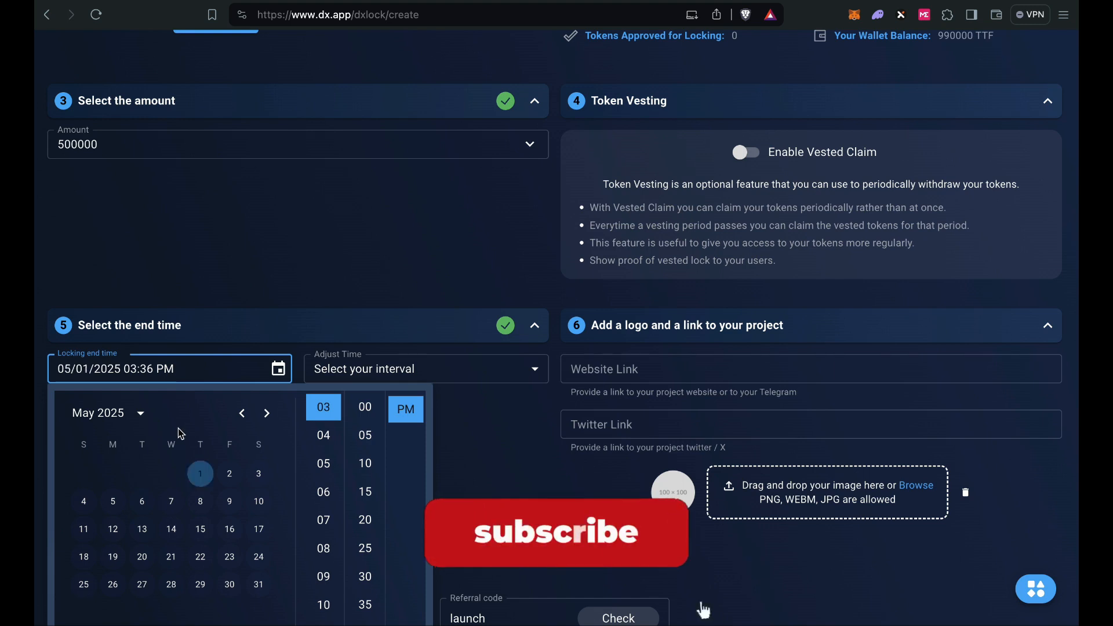
click(333, 419)
scroll(464, 464, down, 2)
click(394, 571)
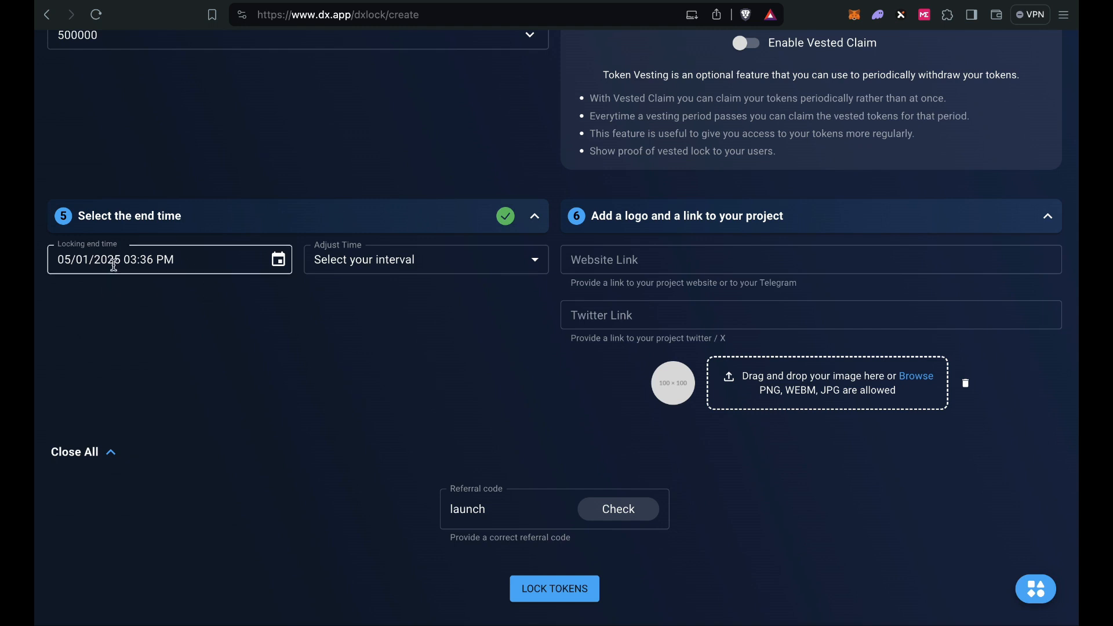
click(540, 265)
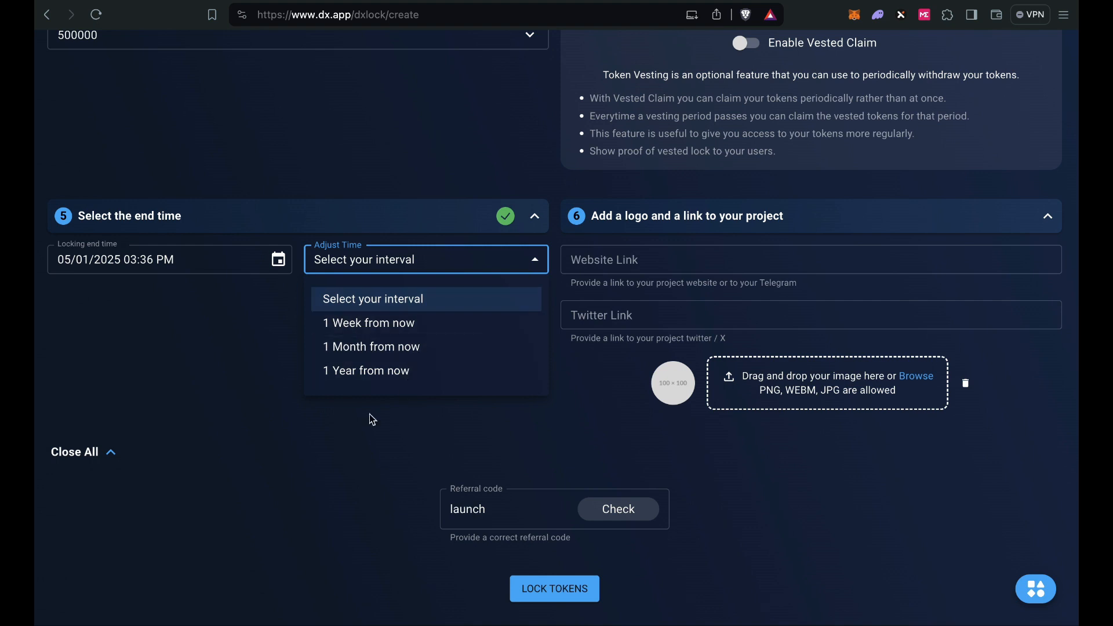
click(238, 416)
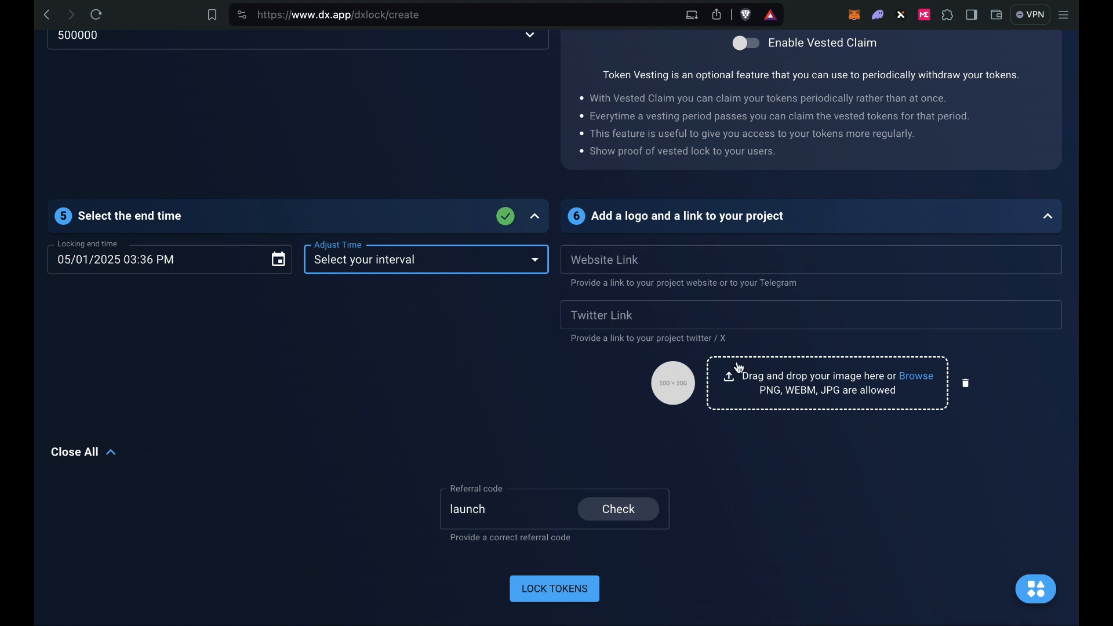
Step: Clear the referral code and review the token, amount, vesting and end time settings of the lock
drag(514, 510, 427, 516)
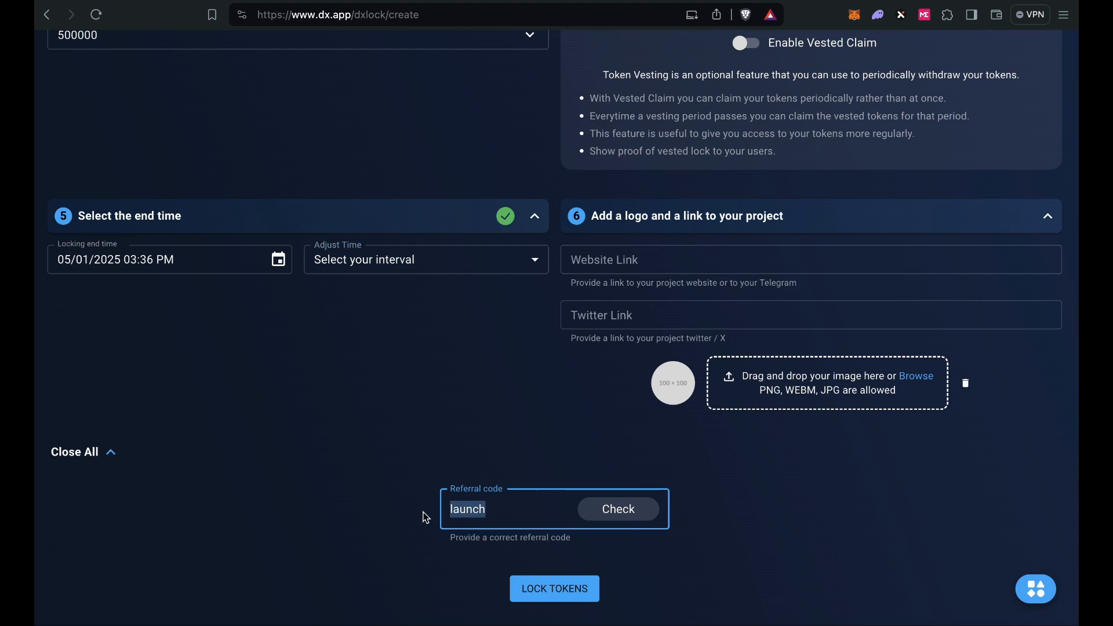
key(BackSpace)
scroll(371, 504, down, 2)
scroll(371, 504, up, 5)
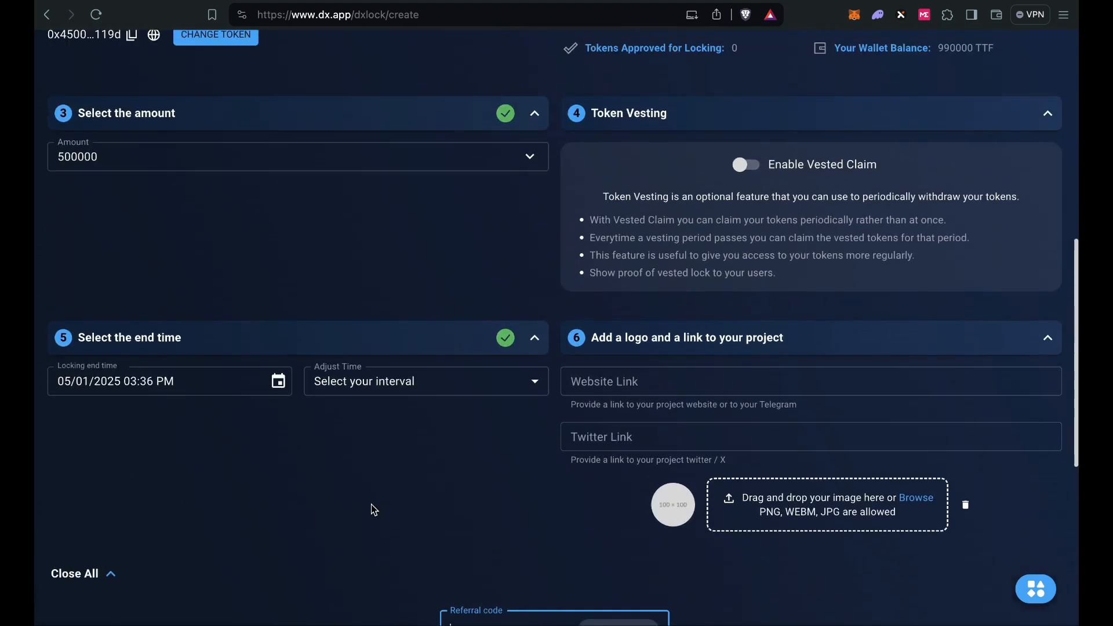
scroll(371, 509, up, 3)
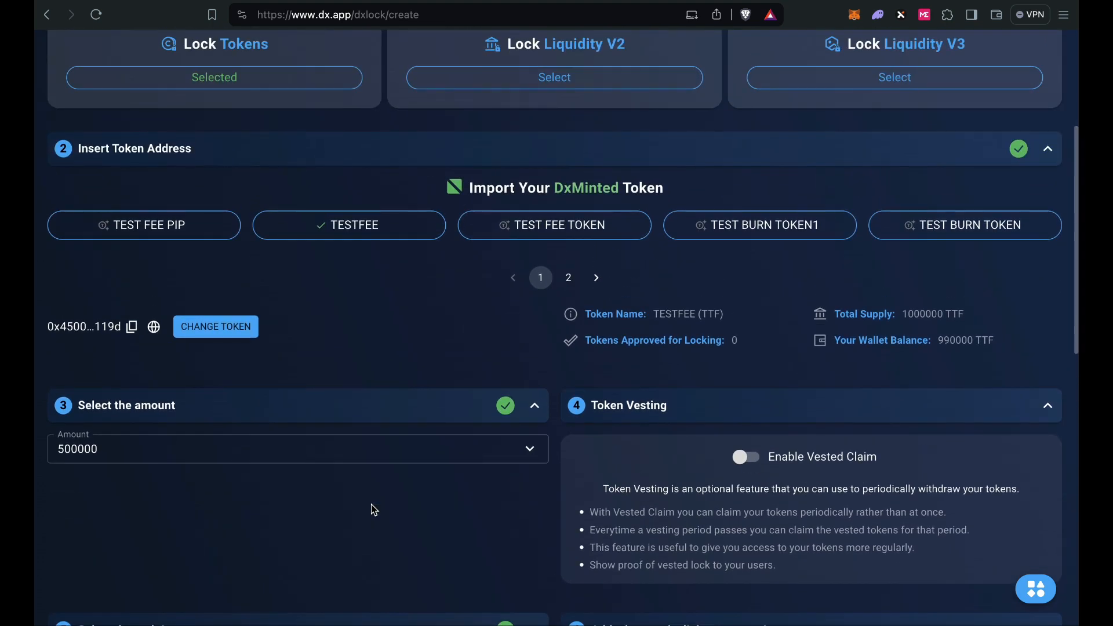
scroll(371, 504, down, 7)
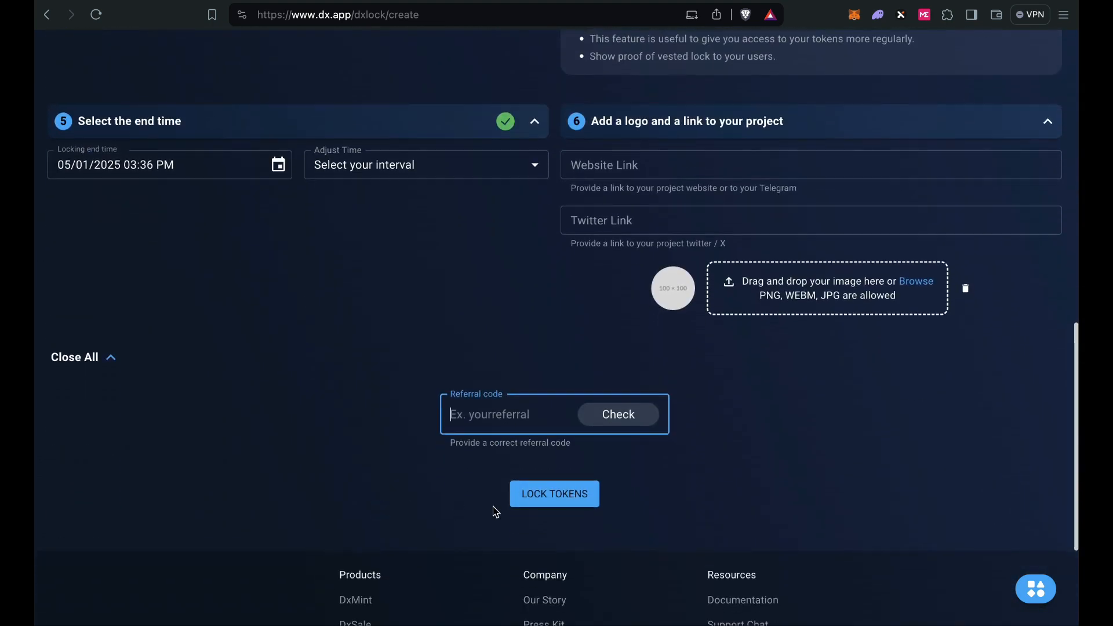
Step: Submit the token lock, approving the maximum spending cap of 990000 TTF and confirming the locking transaction in the wallet
click(550, 499)
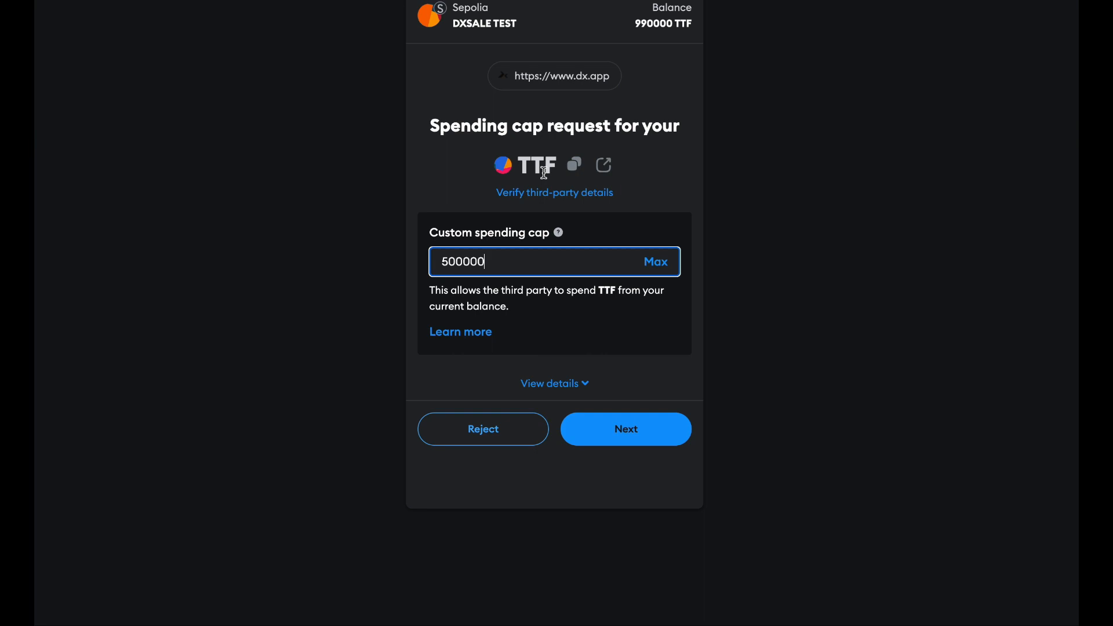
click(656, 262)
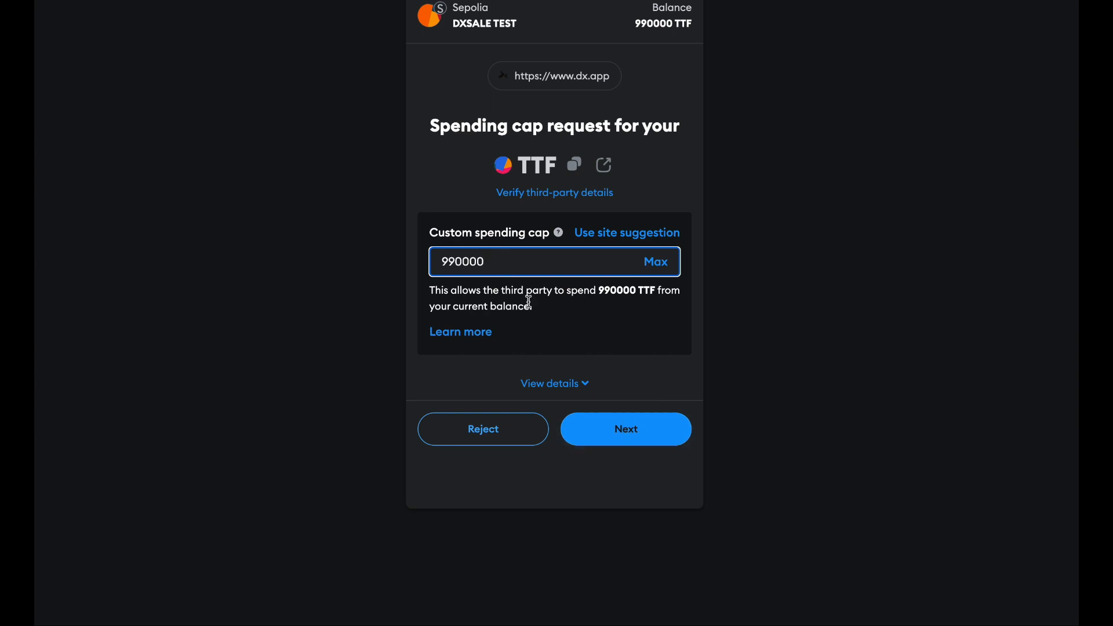
click(630, 433)
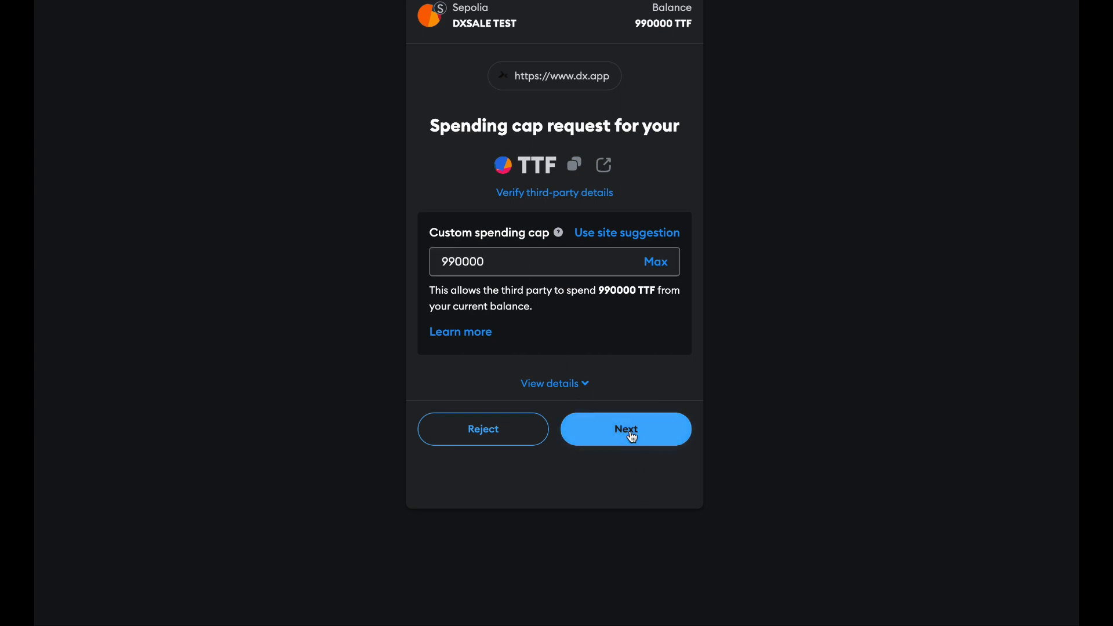
click(631, 418)
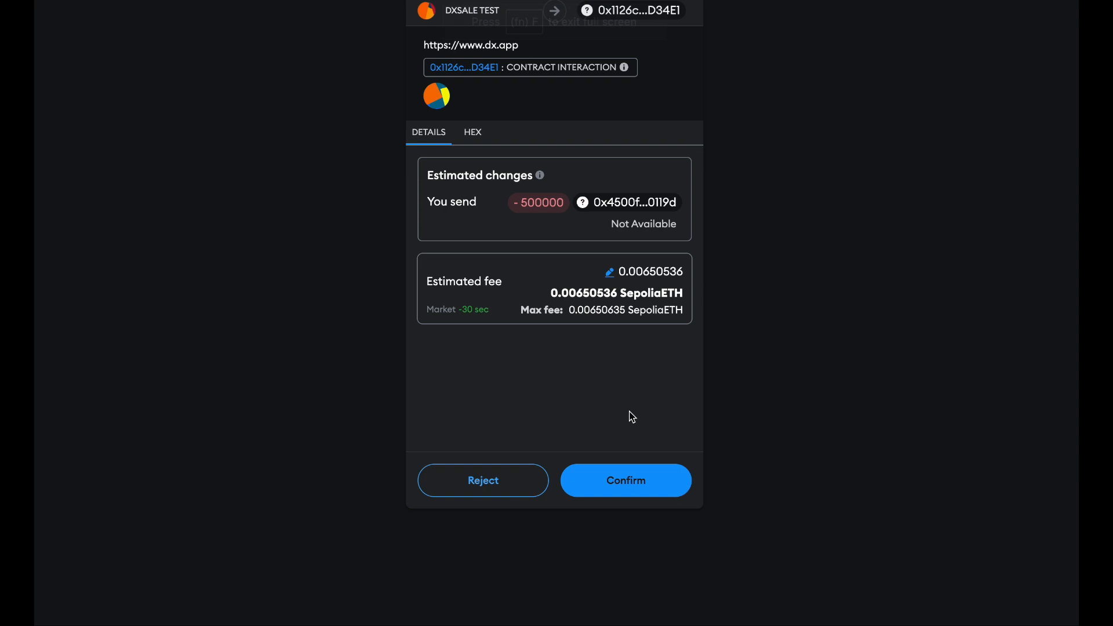
click(638, 484)
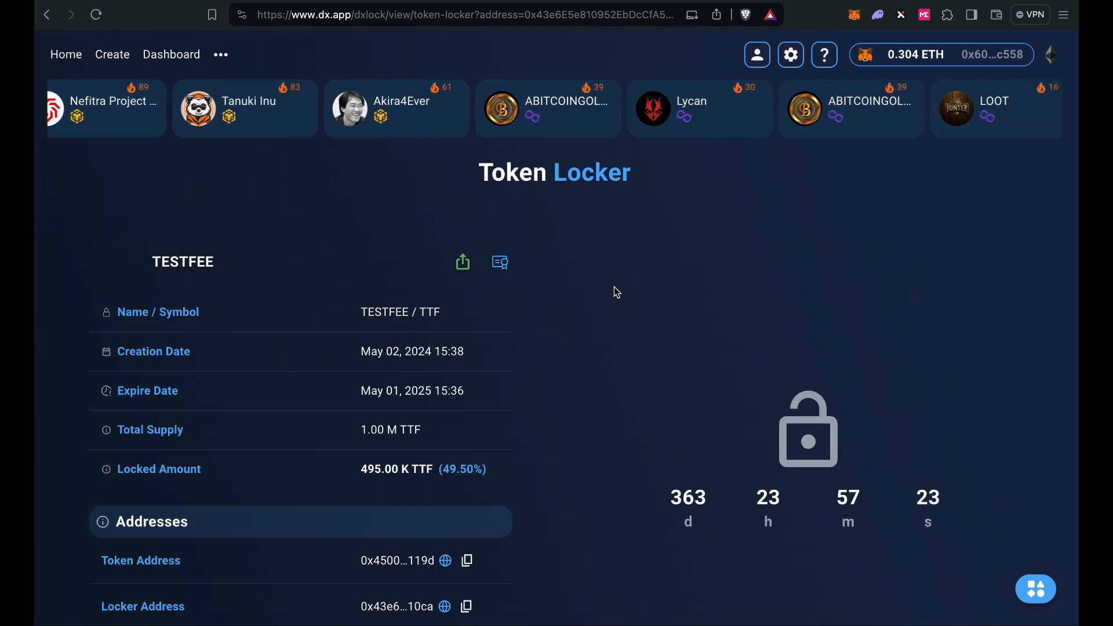
Step: Examine the TESTFEE locker page, including its dates, locked amount, addresses, unlock countdown and support options
scroll(614, 287, down, 2)
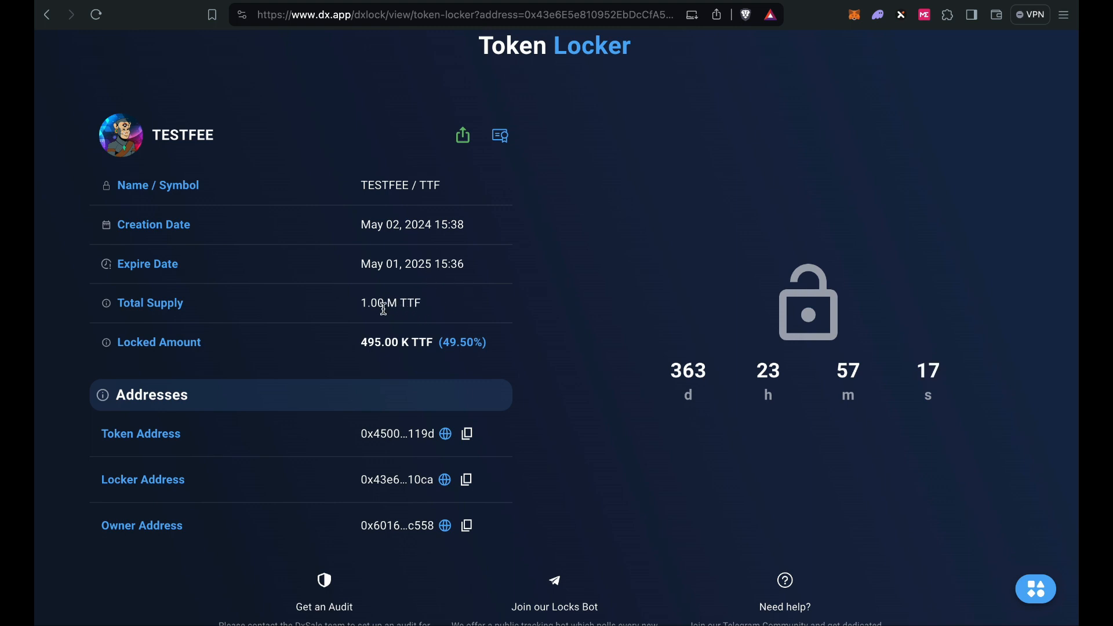
scroll(367, 358, down, 1)
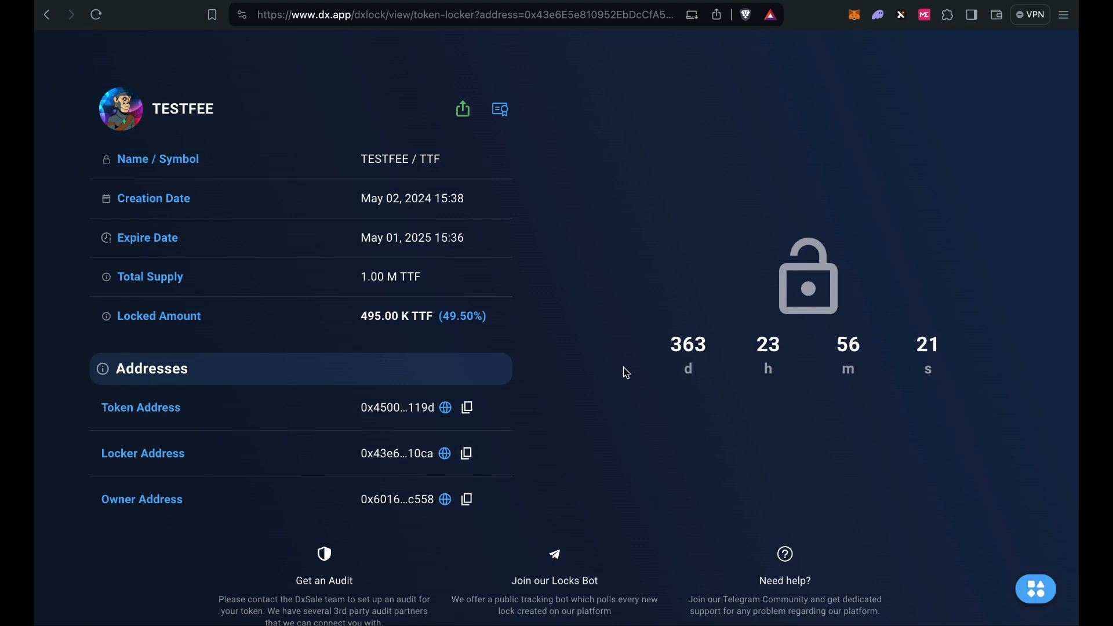
scroll(624, 373, up, 2)
scroll(626, 373, down, 1)
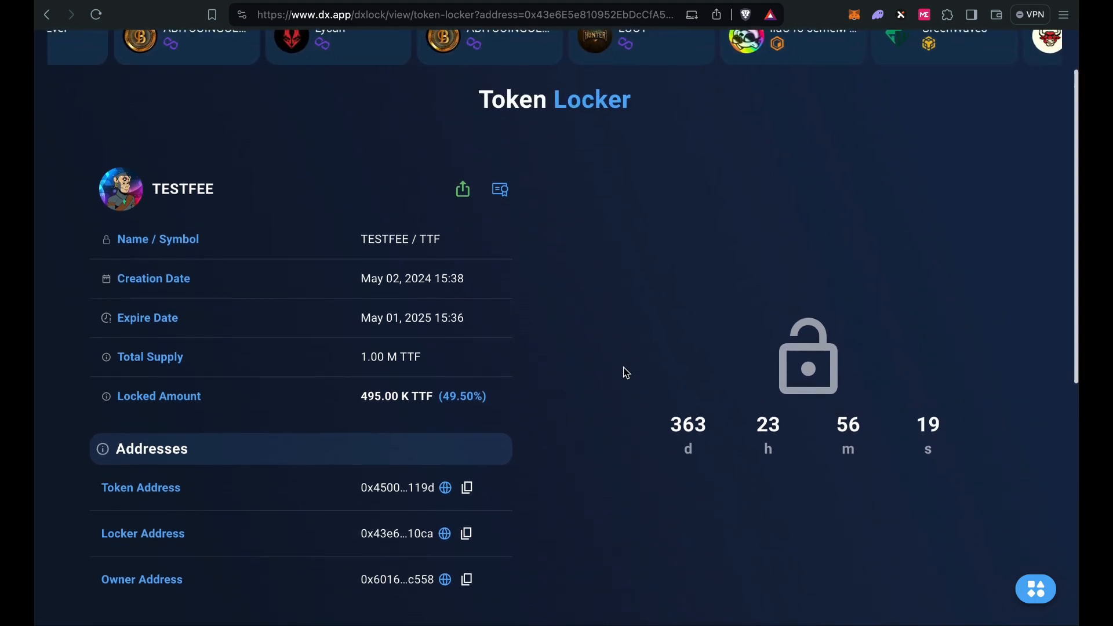
scroll(625, 373, down, 2)
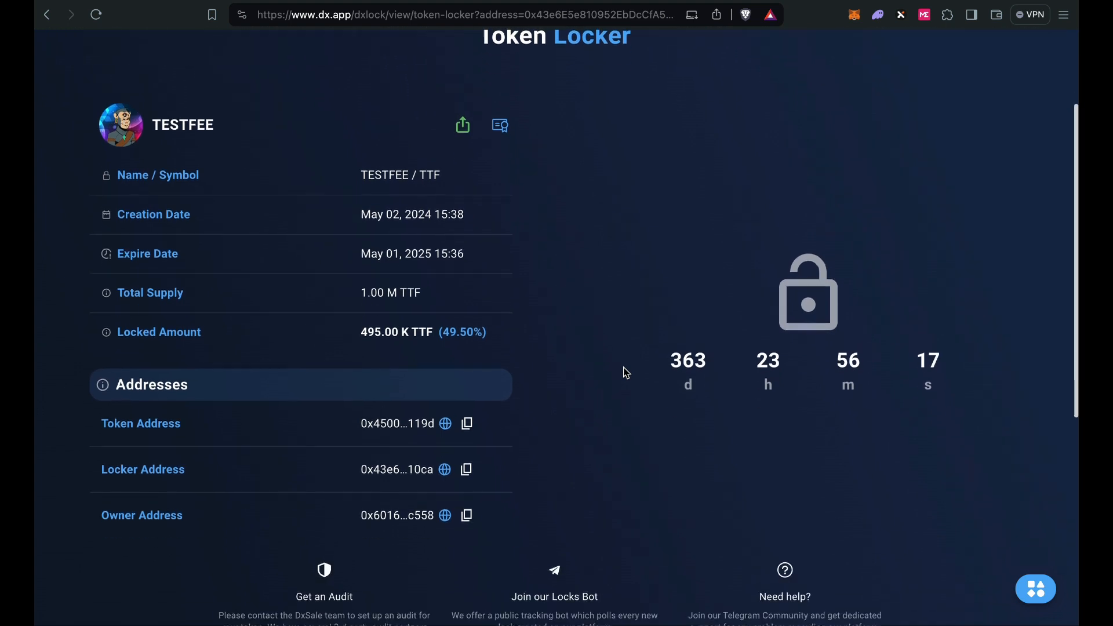
scroll(626, 373, down, 1)
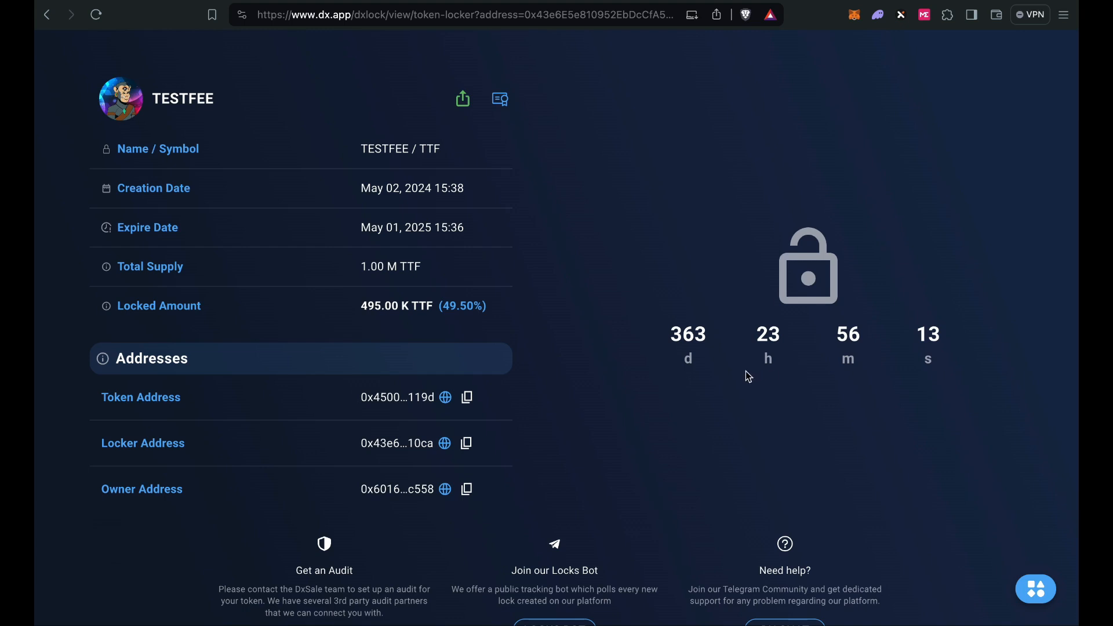
scroll(738, 376, down, 1)
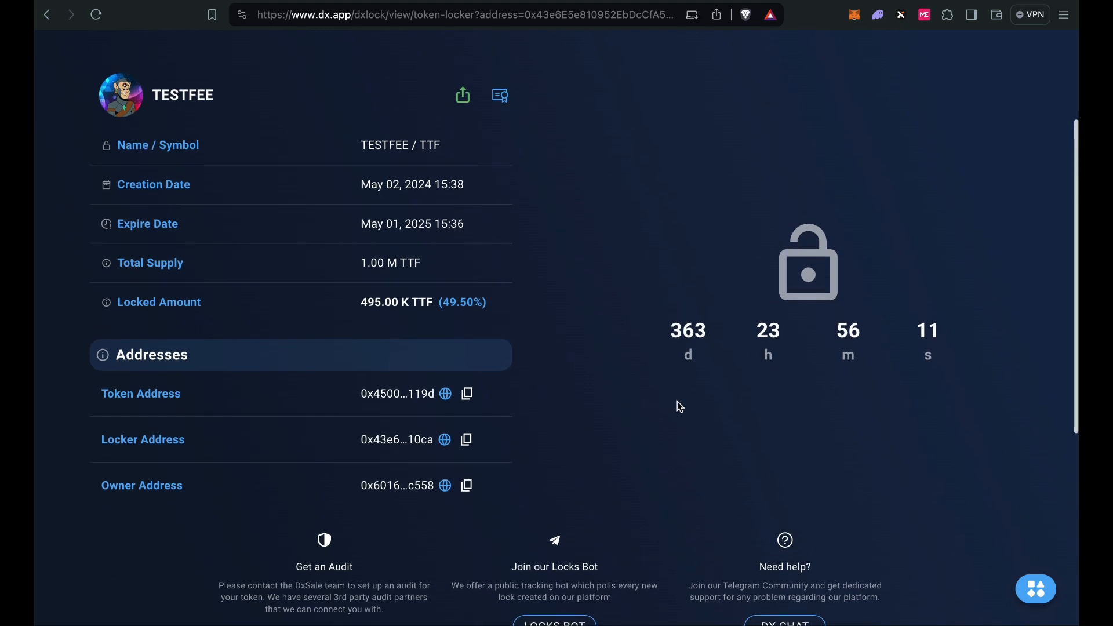
scroll(699, 383, up, 1)
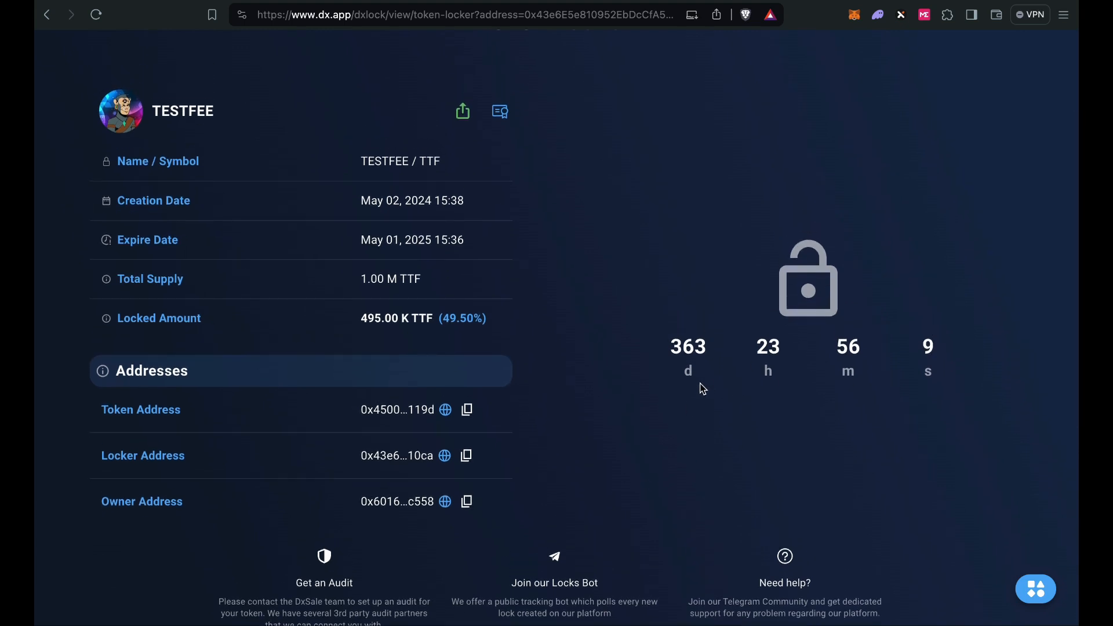
scroll(598, 353, up, 1)
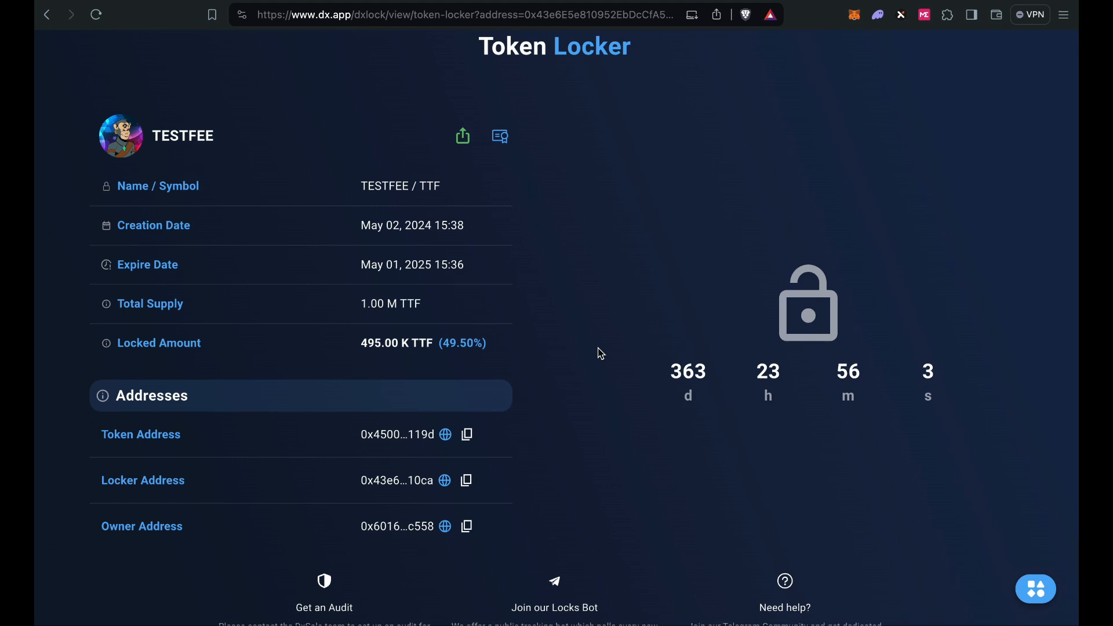
scroll(601, 353, down, 4)
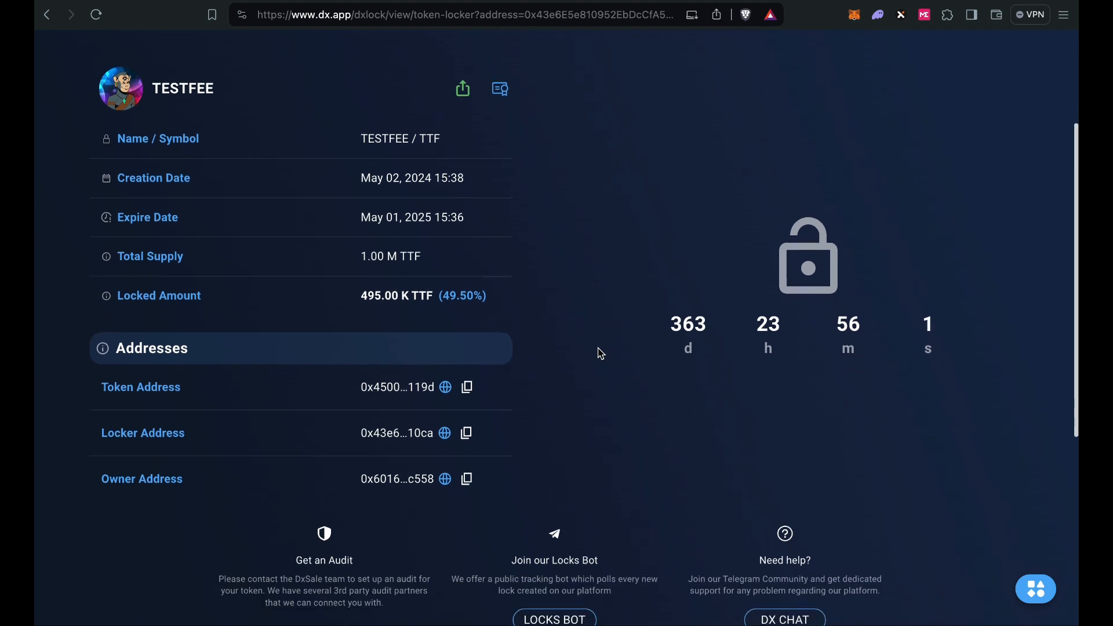
scroll(601, 352, down, 2)
scroll(601, 353, up, 1)
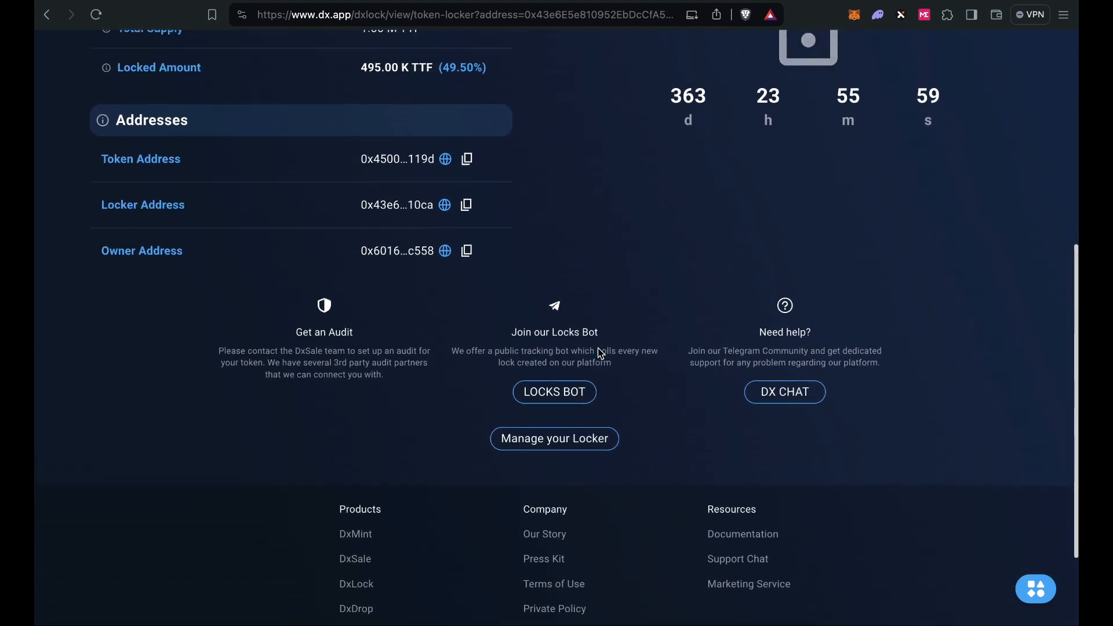
scroll(601, 353, down, 2)
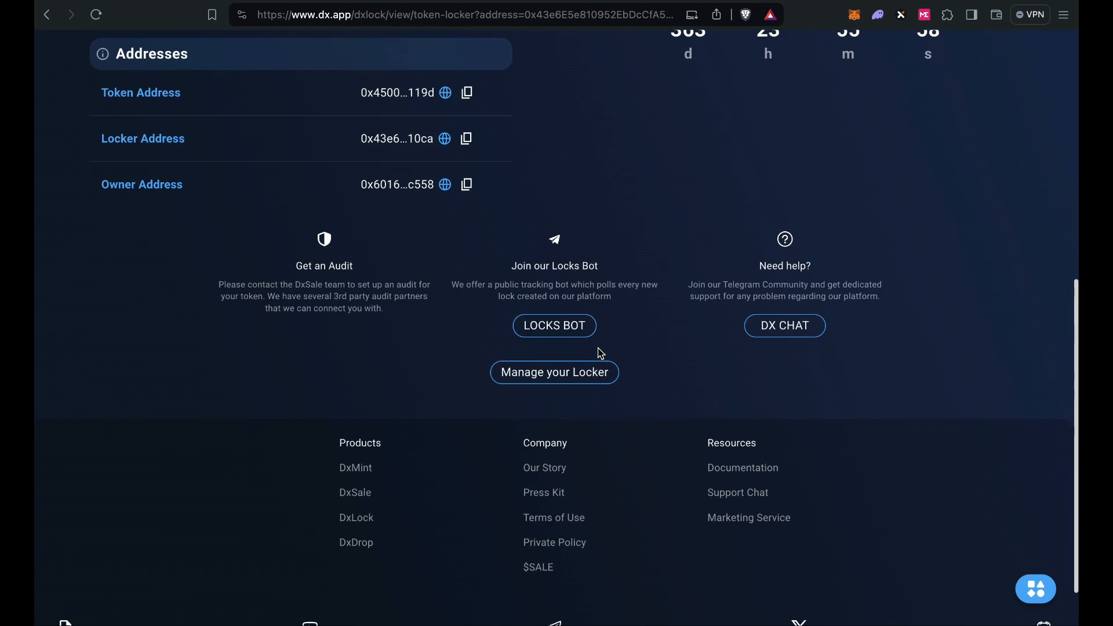
Step: Open the locker's management dialog, examine its claim, extend, link update, logo and ownership transfer options, and close it
click(556, 377)
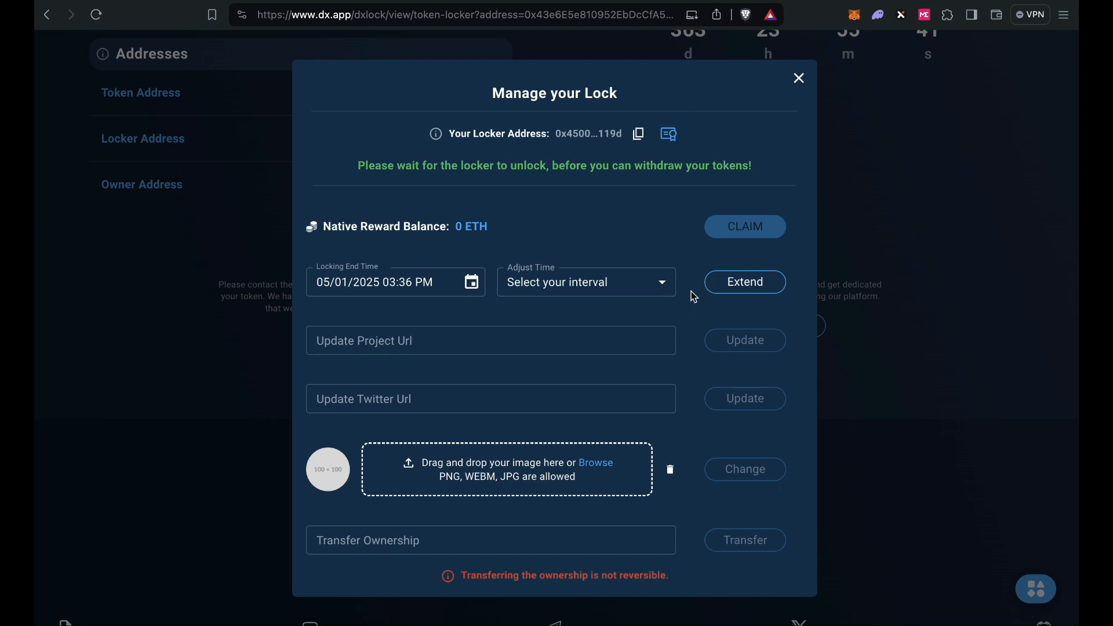
scroll(681, 330, down, 1)
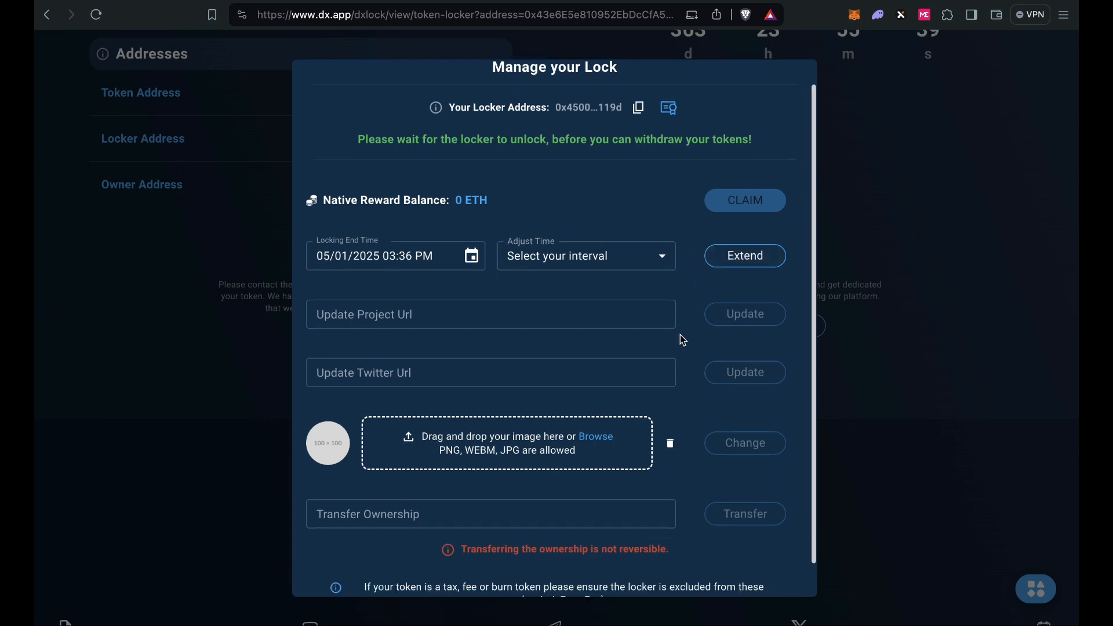
scroll(683, 340, down, 1)
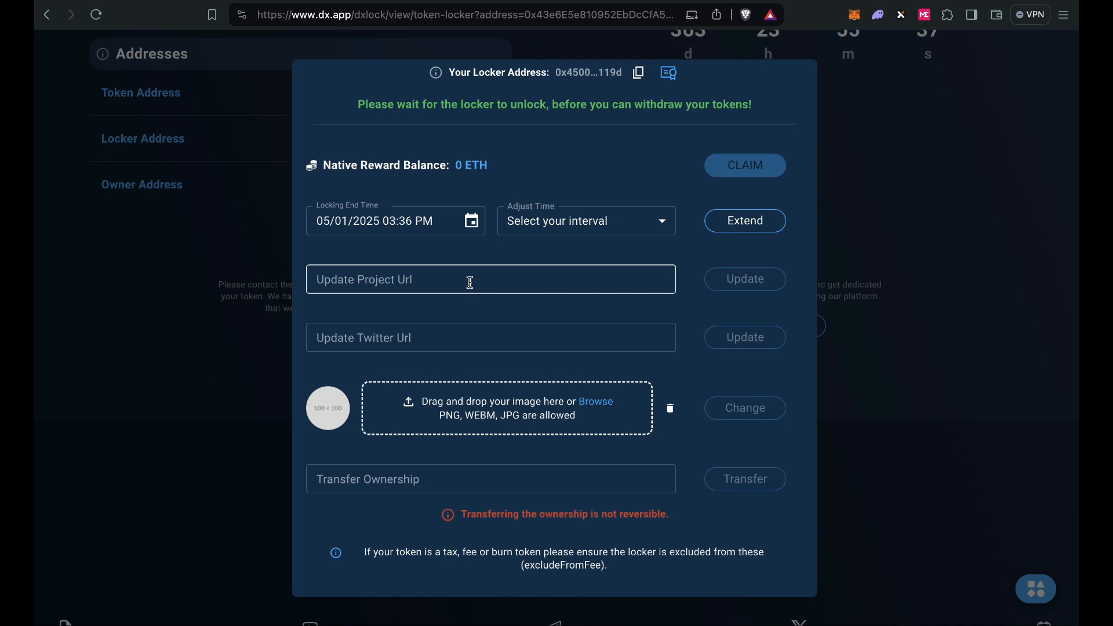
scroll(441, 411, down, 1)
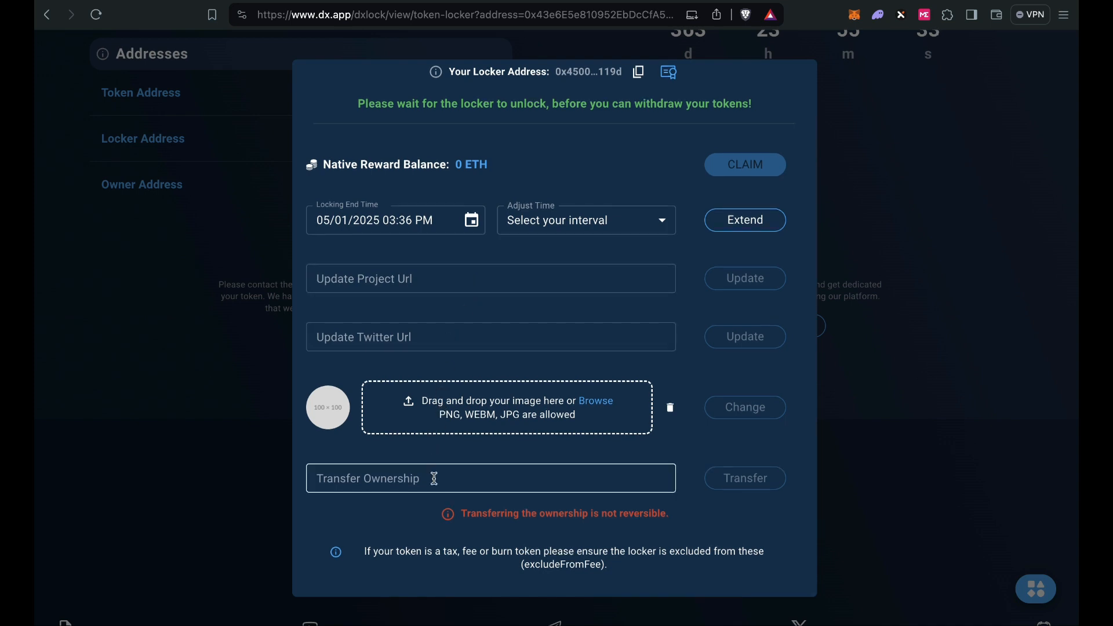
click(399, 480)
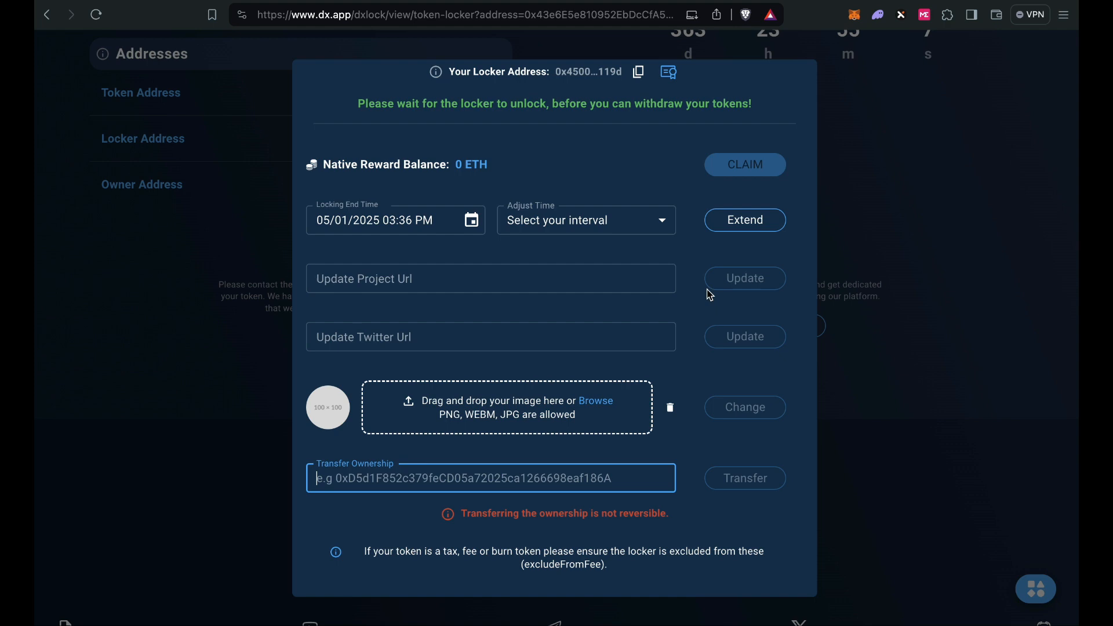
scroll(676, 166, up, 2)
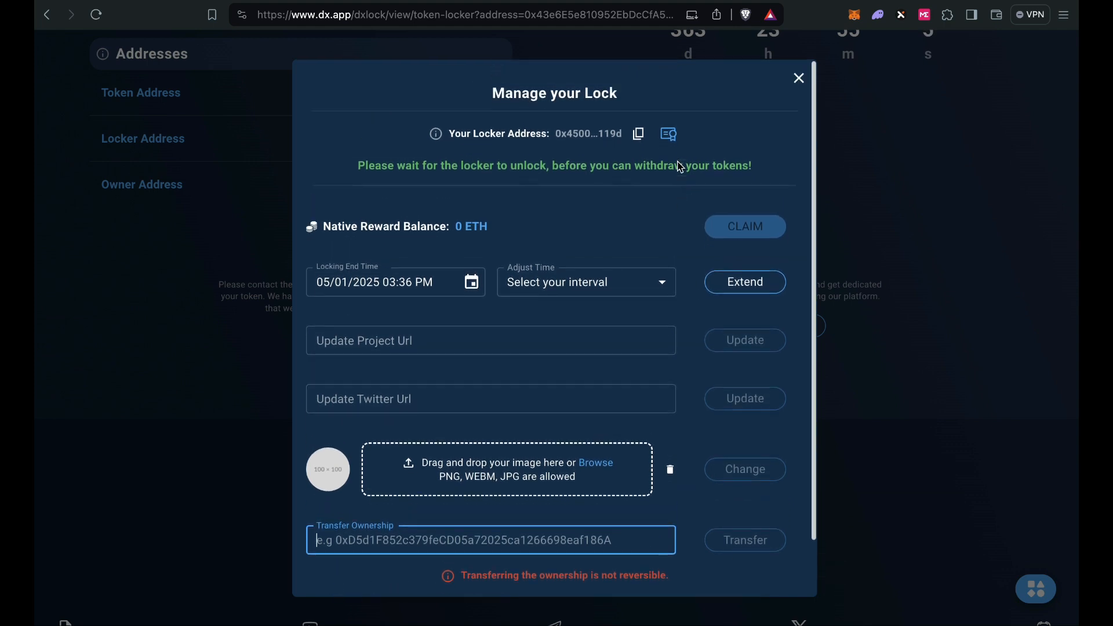
scroll(683, 163, down, 2)
scroll(700, 134, up, 2)
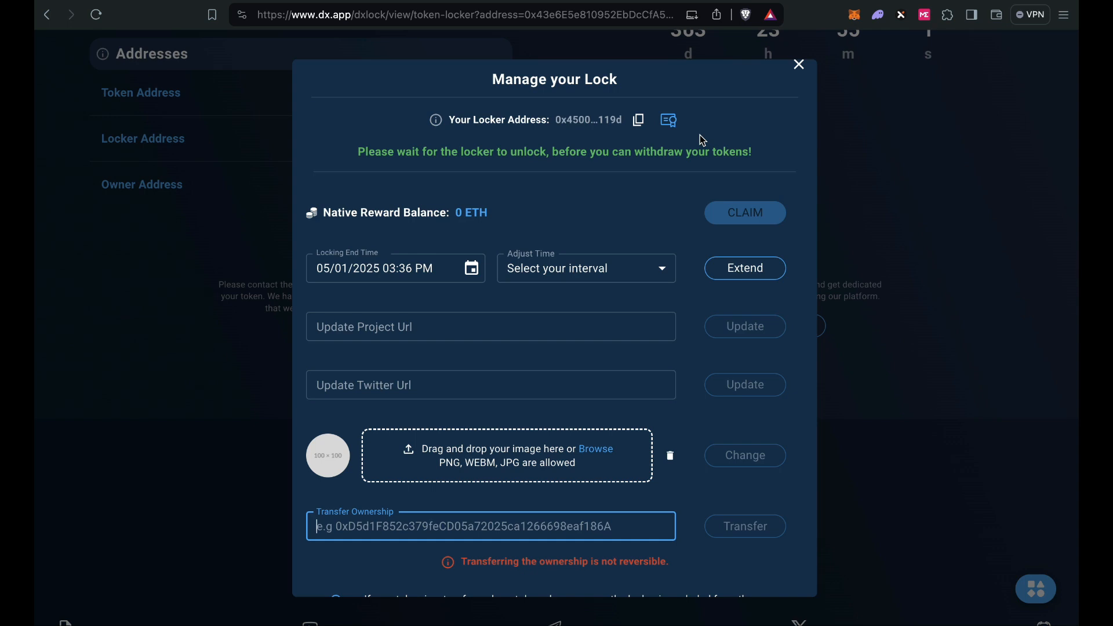
scroll(700, 135, down, 1)
scroll(699, 139, up, 2)
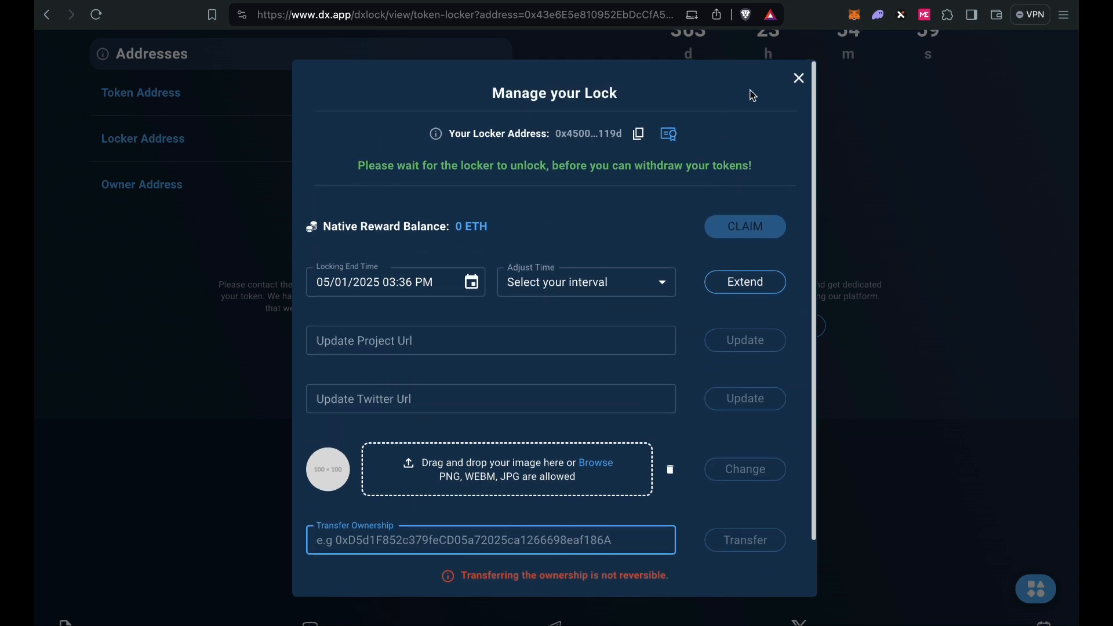
click(798, 80)
scroll(495, 217, up, 3)
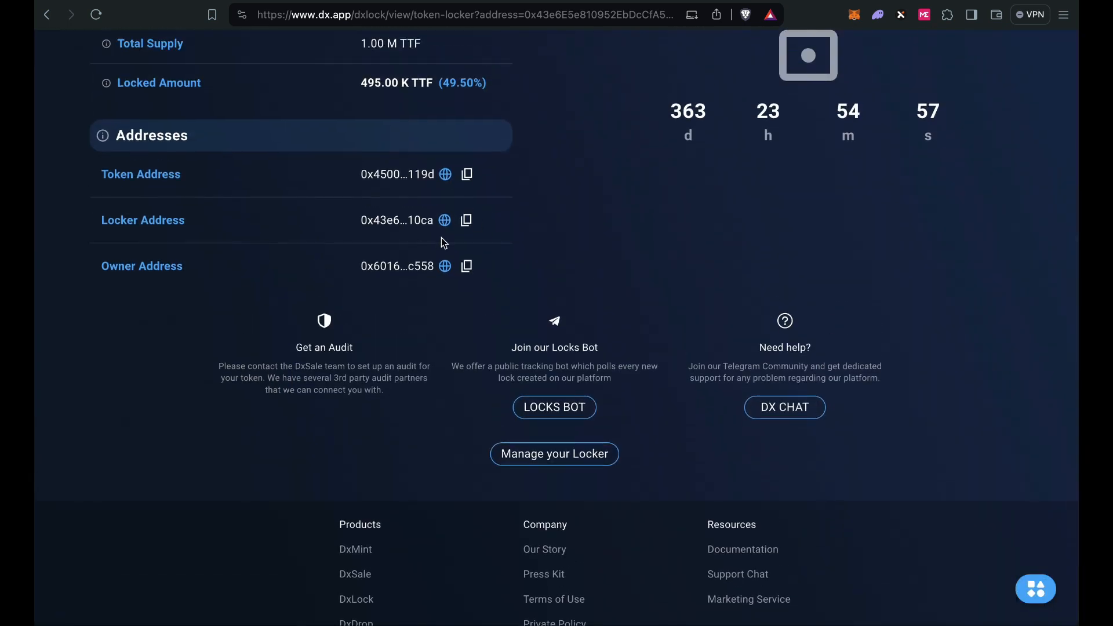
Step: Copy the locker address of the TESTFEE lock and open the personal dashboard
click(467, 223)
scroll(657, 221, up, 6)
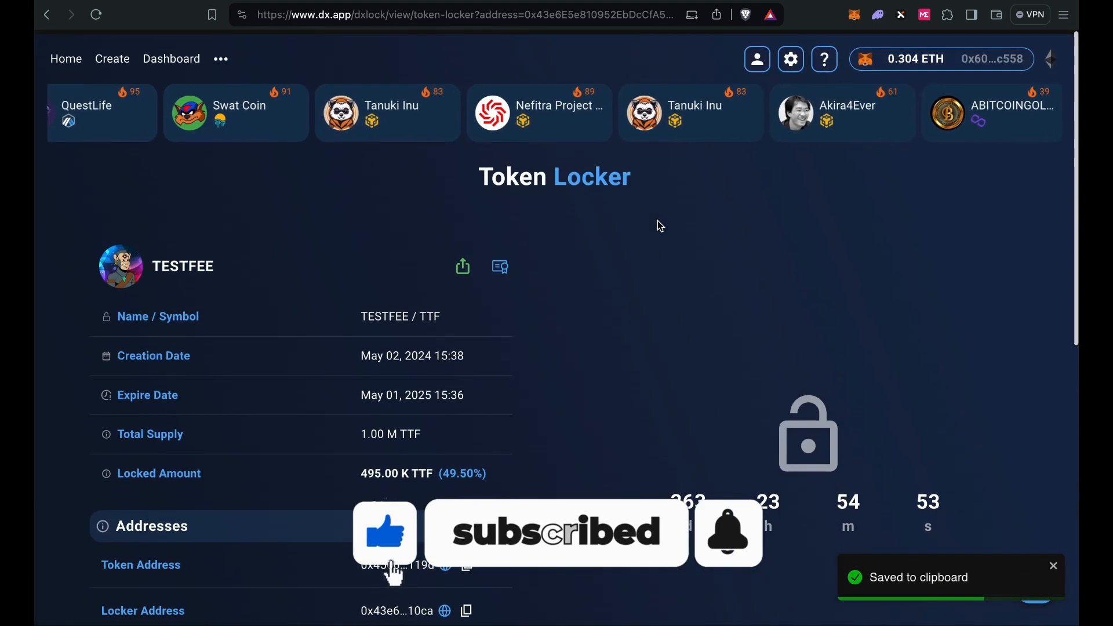
click(758, 63)
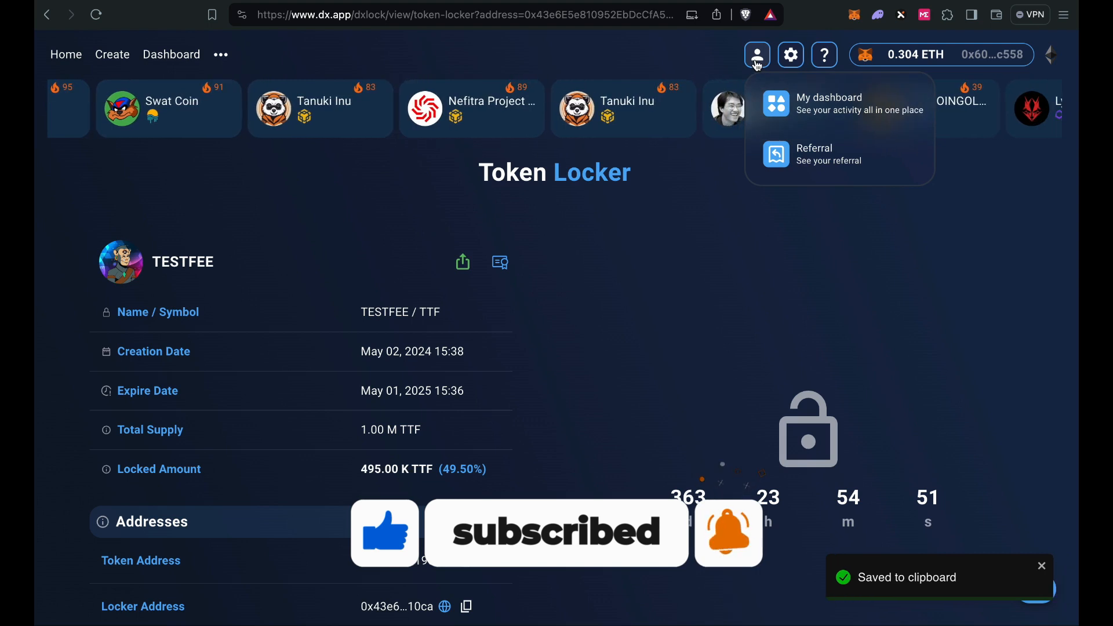
click(803, 102)
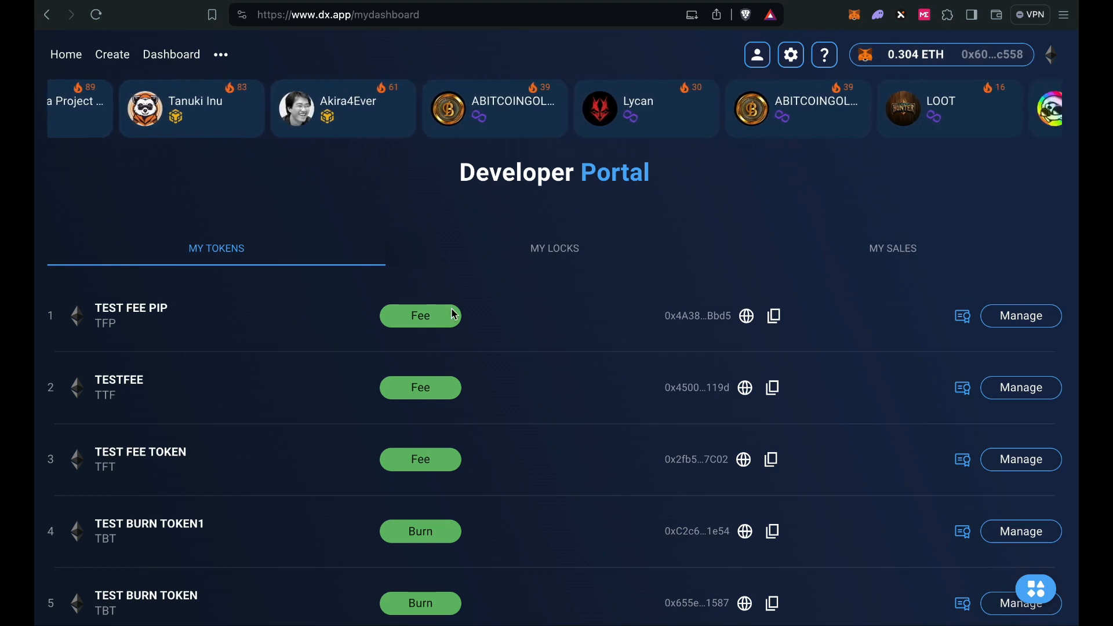
Step: Open the management options of TEST FEE PIP and enter the copied locker address as the address to exclude from fee
click(1023, 317)
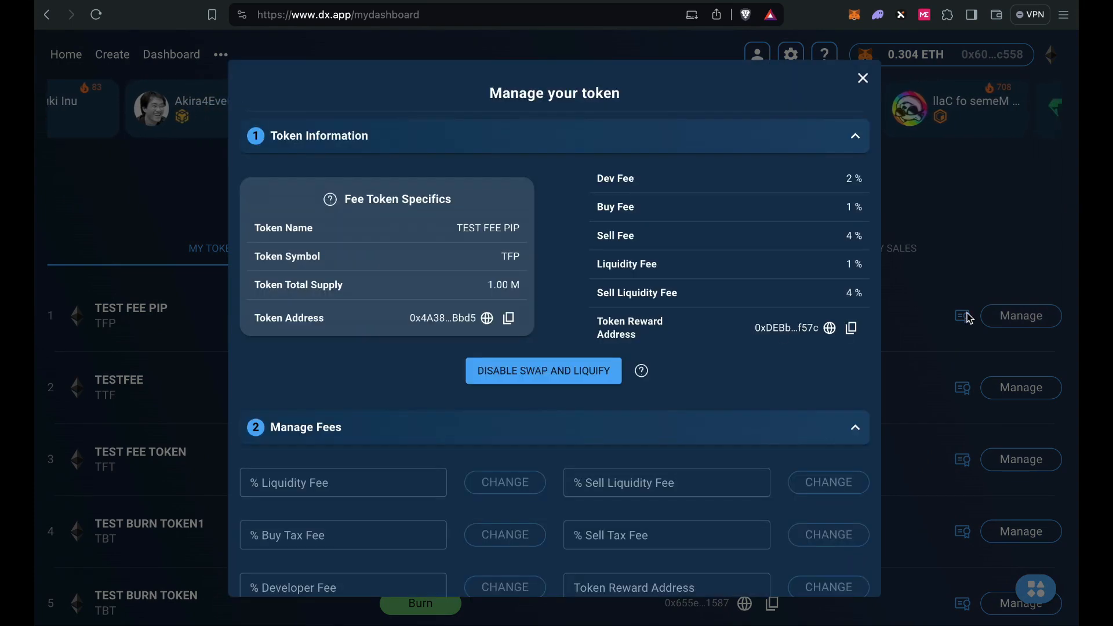
scroll(659, 371, down, 2)
scroll(659, 371, down, 5)
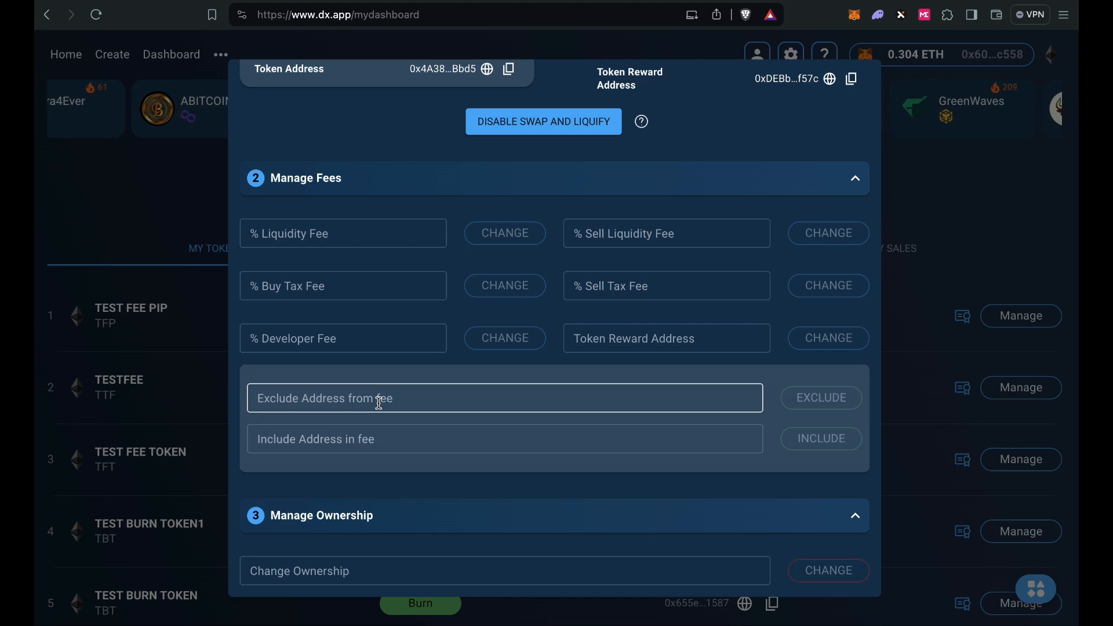
click(379, 403)
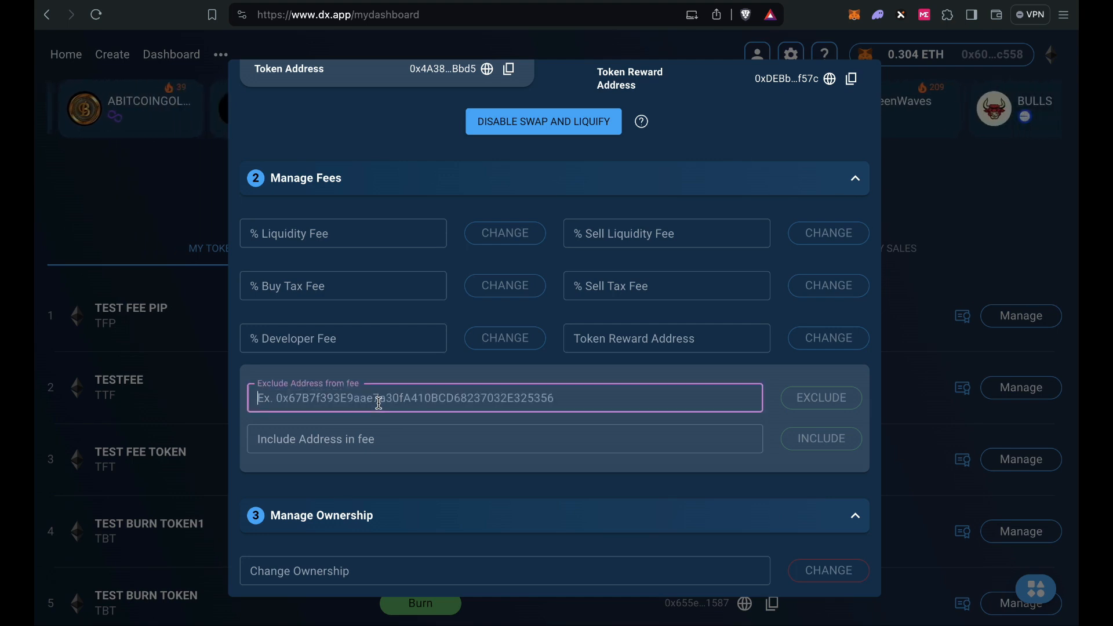
key(ctrl+v)
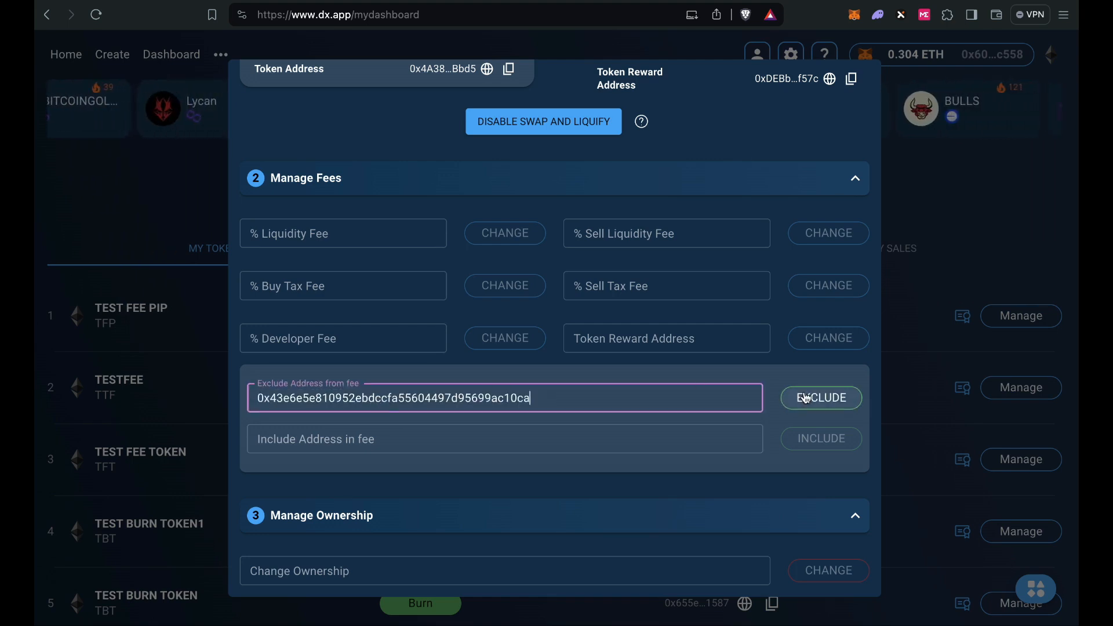
Step: Review the token's ownership and sale creation options, and close its management dialog without submitting the exclusion
scroll(659, 439, down, 2)
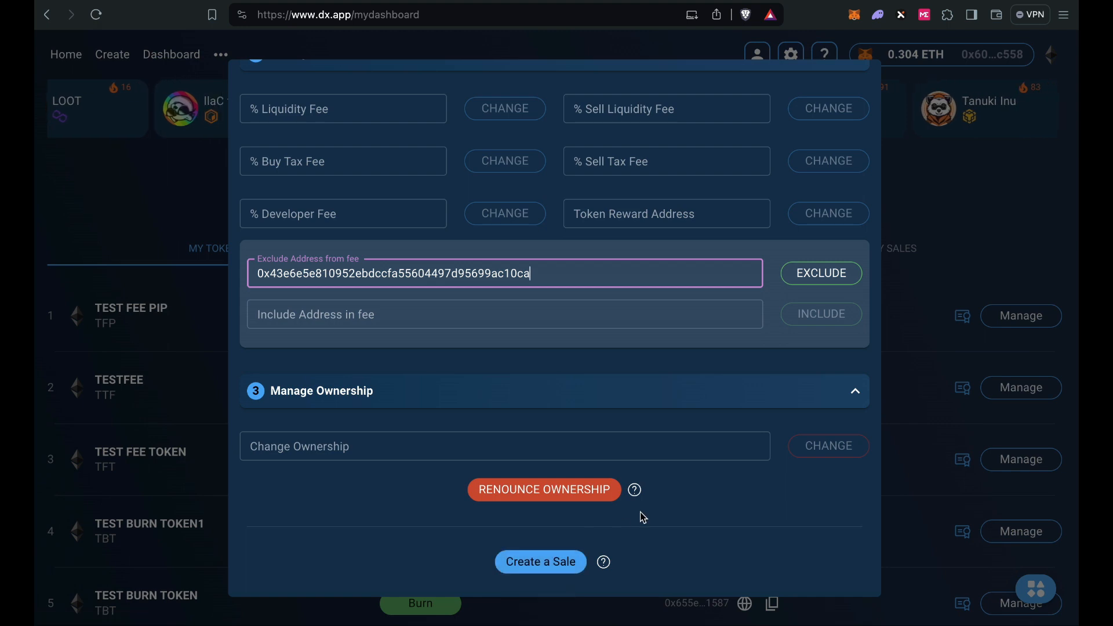
scroll(599, 509, up, 7)
click(862, 79)
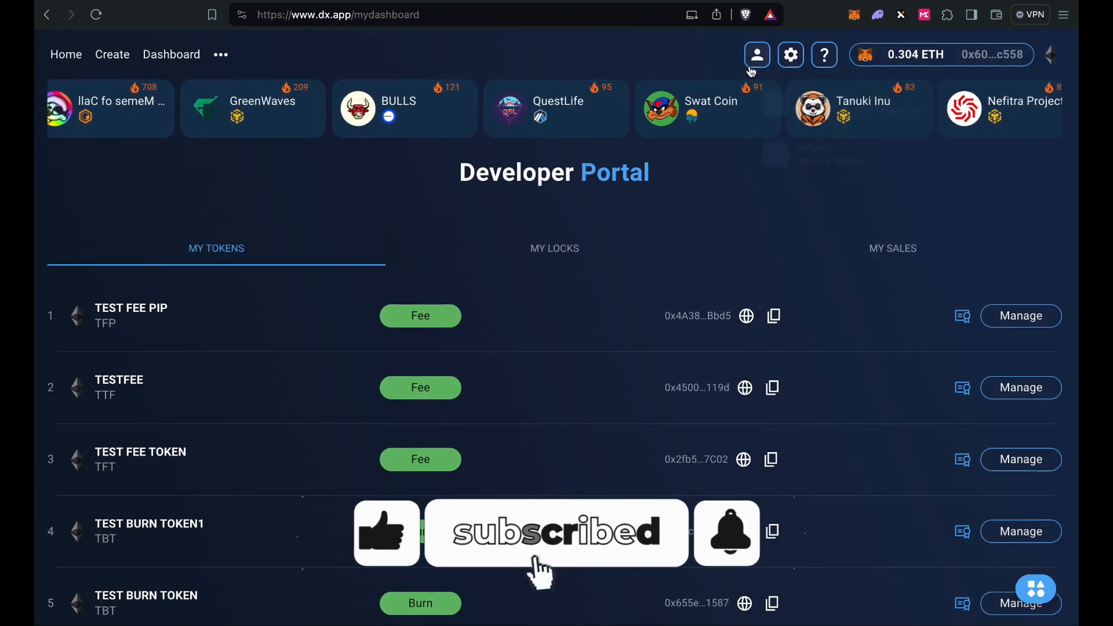
Step: Show the locked tokens among the developer's own locks and open the certificate of the TESTFEE lock
click(578, 248)
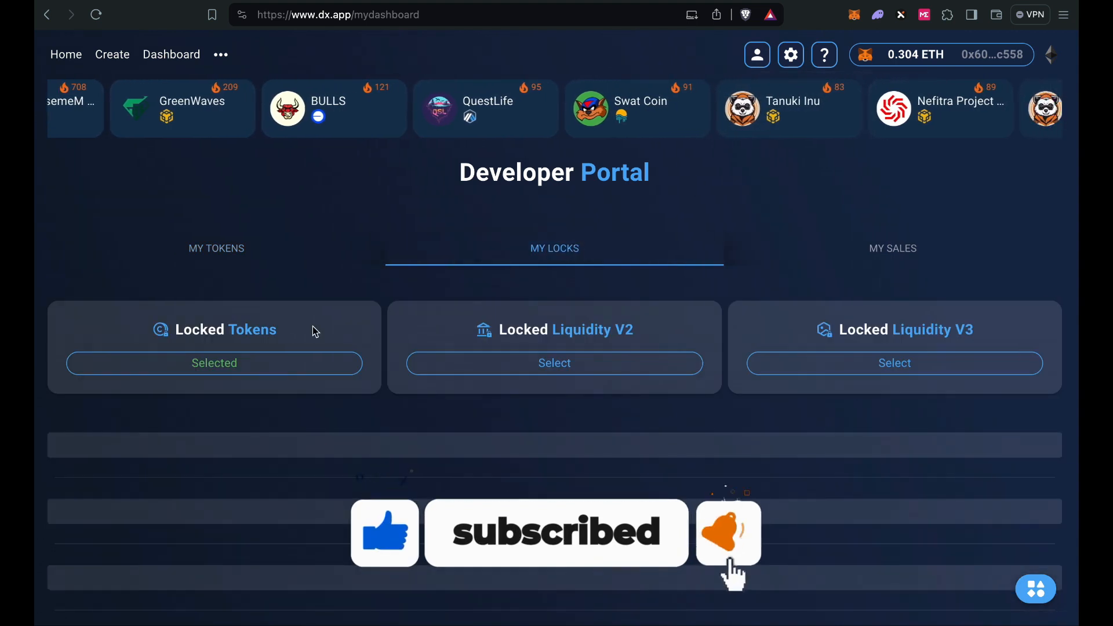
scroll(312, 326, down, 2)
scroll(312, 327, down, 2)
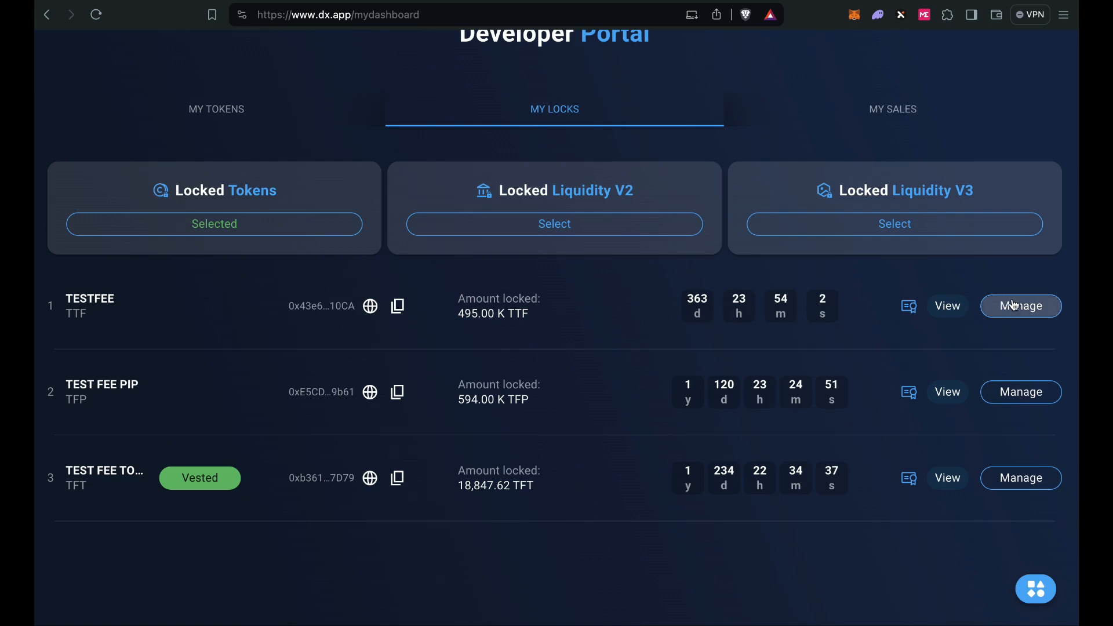
click(910, 308)
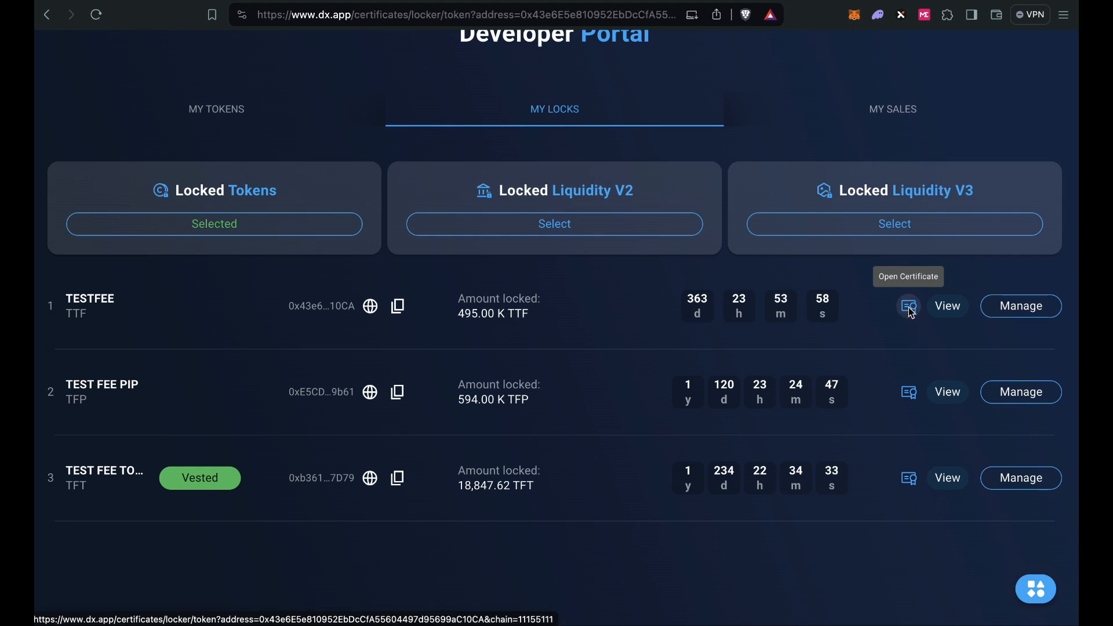
Step: Examine the TESTFEE lock certificate, including its locked amount, lock and unlock dates, supply, addresses, and download and share options
scroll(914, 287, down, 1)
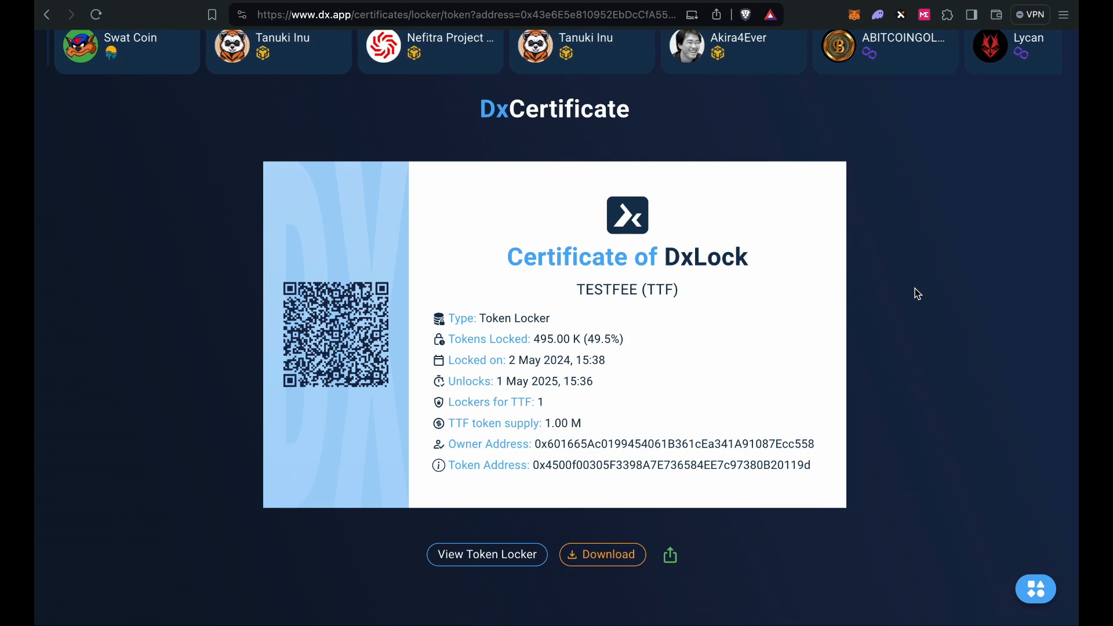
scroll(914, 288, down, 1)
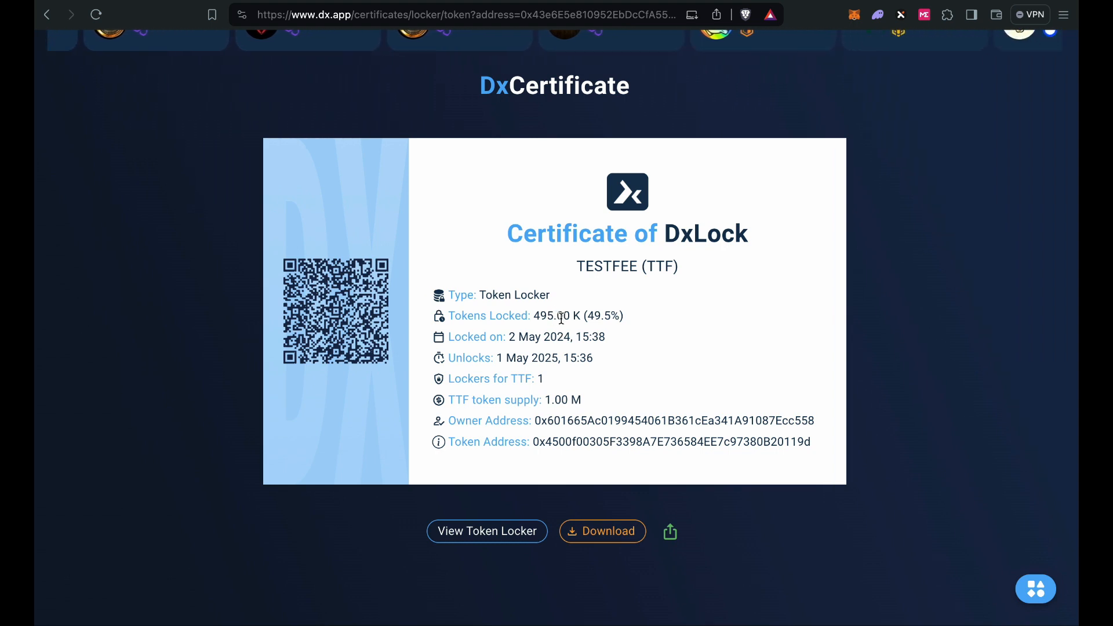
scroll(562, 317, up, 1)
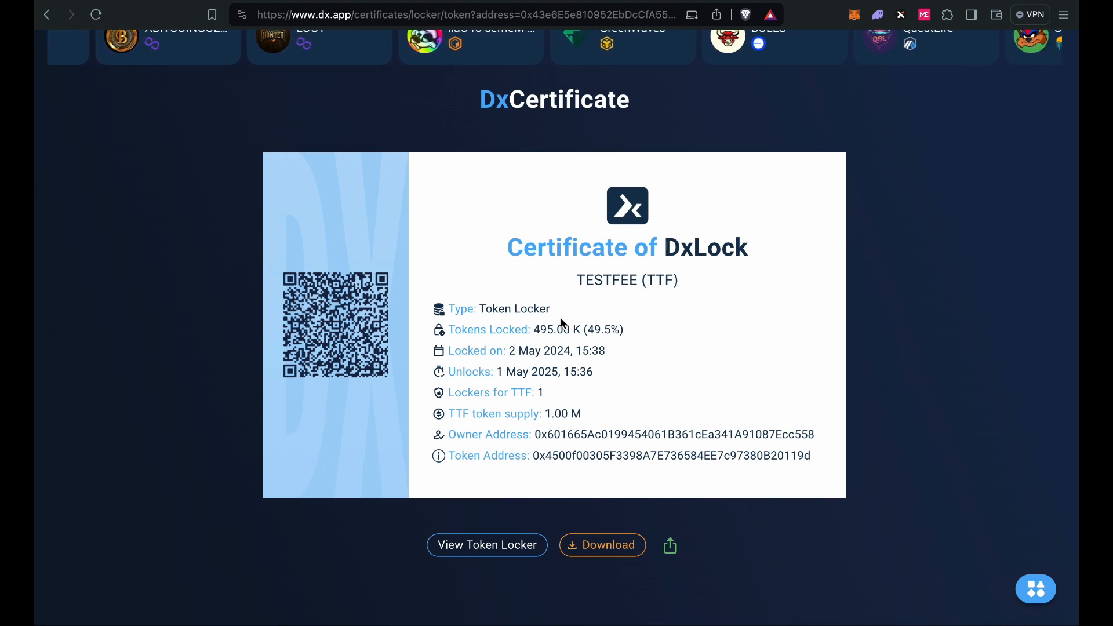
scroll(562, 323, up, 1)
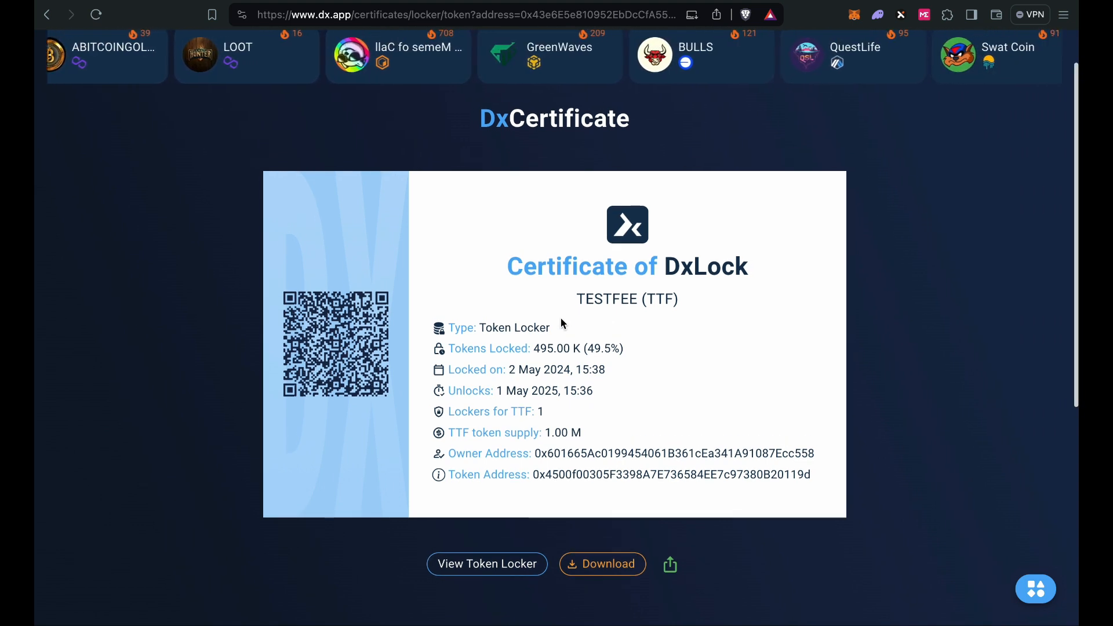
scroll(562, 322, up, 1)
scroll(563, 323, up, 1)
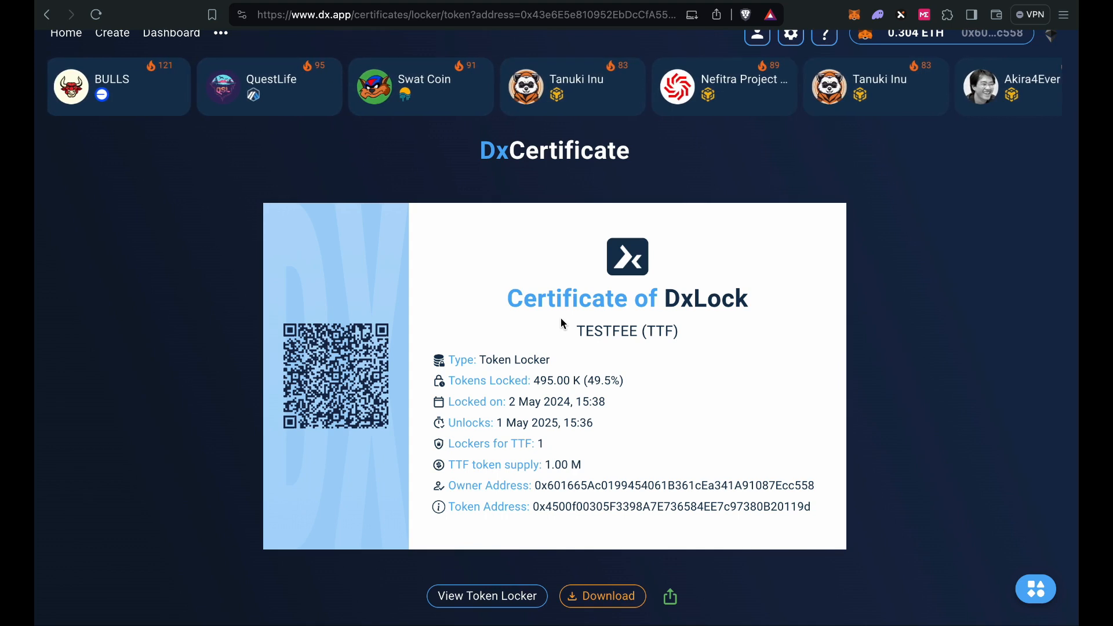
scroll(561, 322, up, 1)
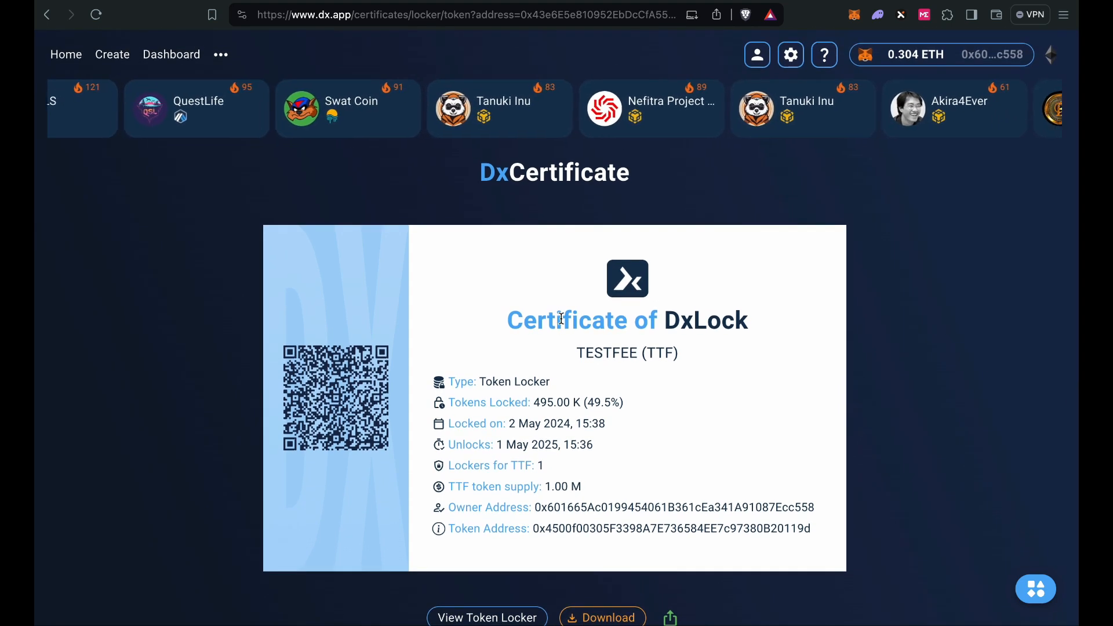